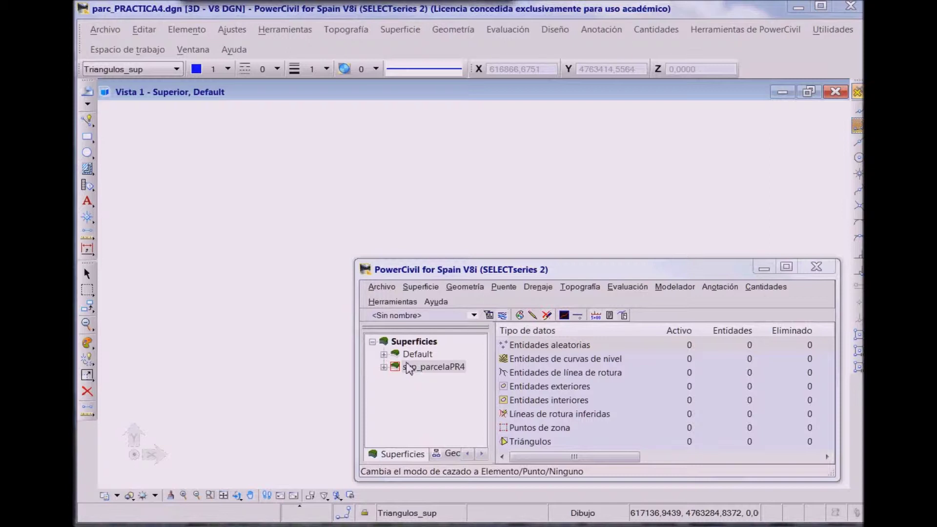
- Start the text import wizard and select <Nuevo> as the wizard name for Superficie data
click(379, 286)
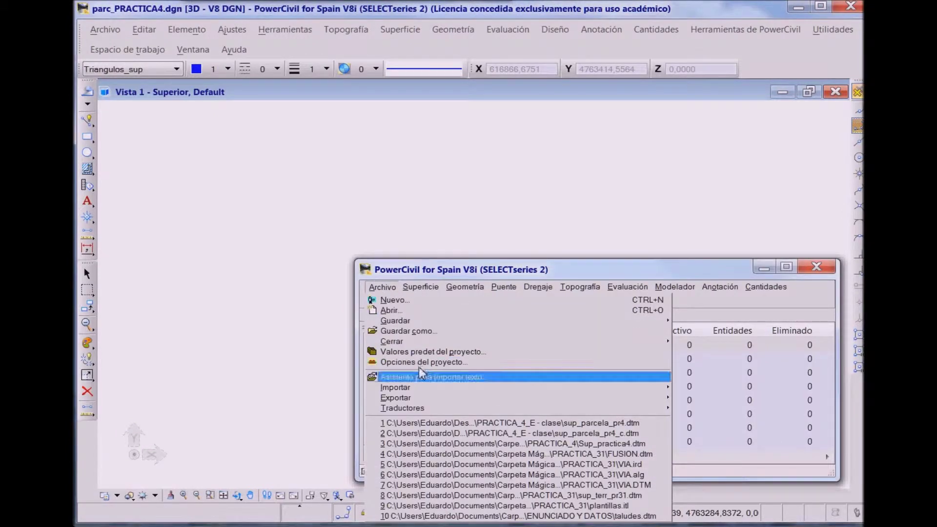
click(419, 374)
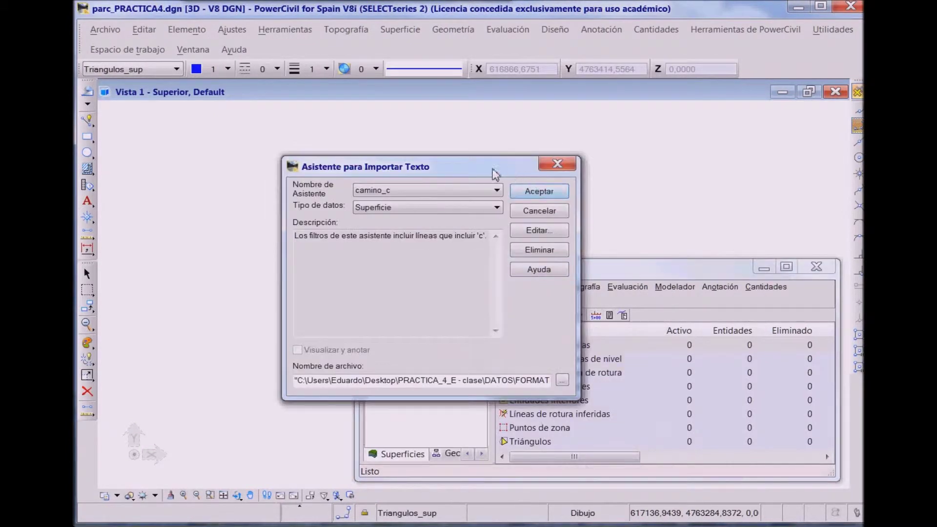
click(472, 187)
click(402, 198)
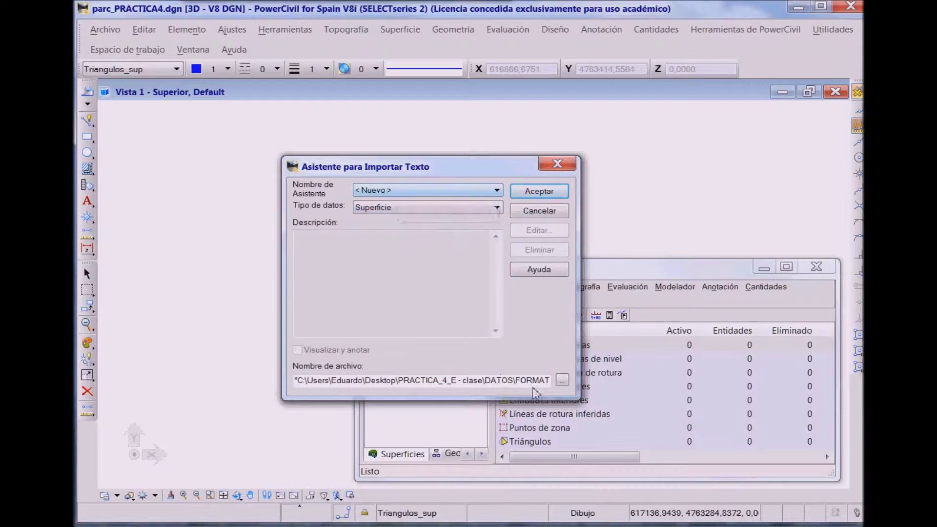
- Choose the text file puntos aleatorios as the import source and begin defining the new wizard
click(557, 380)
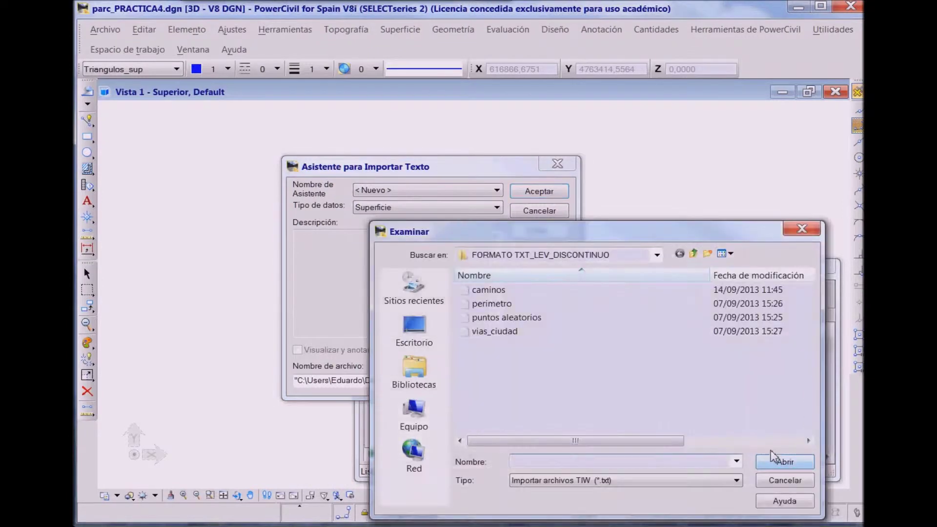
drag(511, 227, 473, 163)
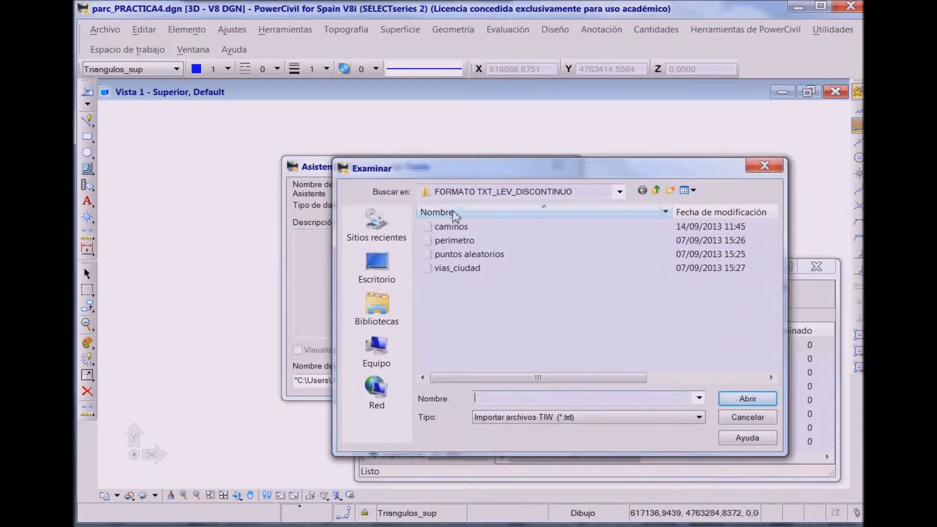
click(458, 249)
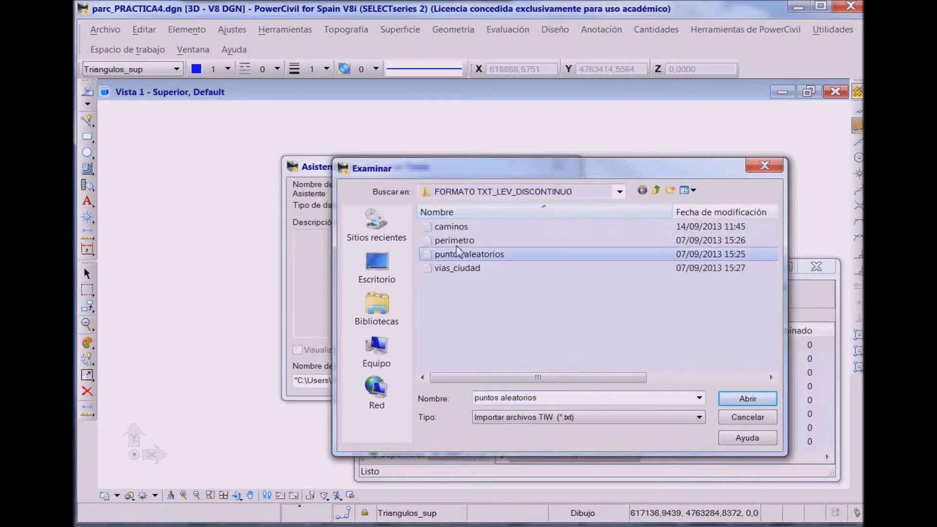
click(737, 396)
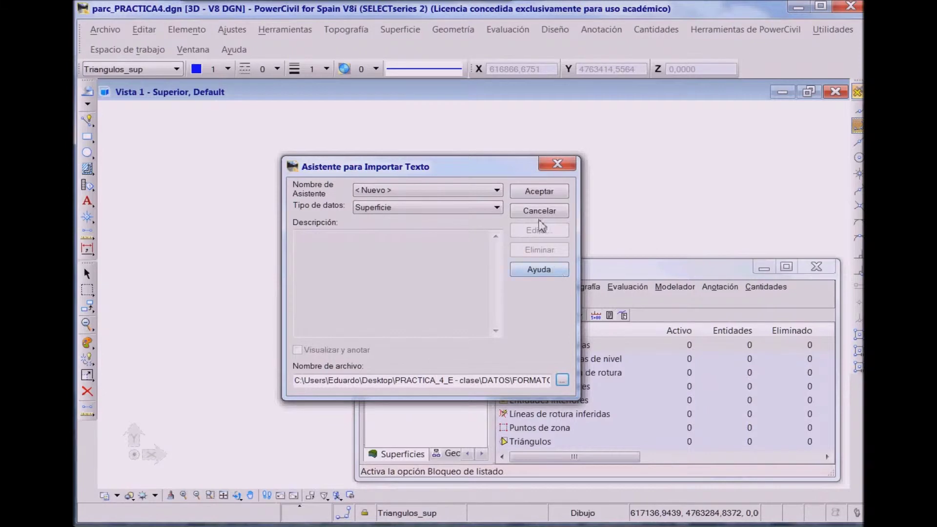
click(533, 185)
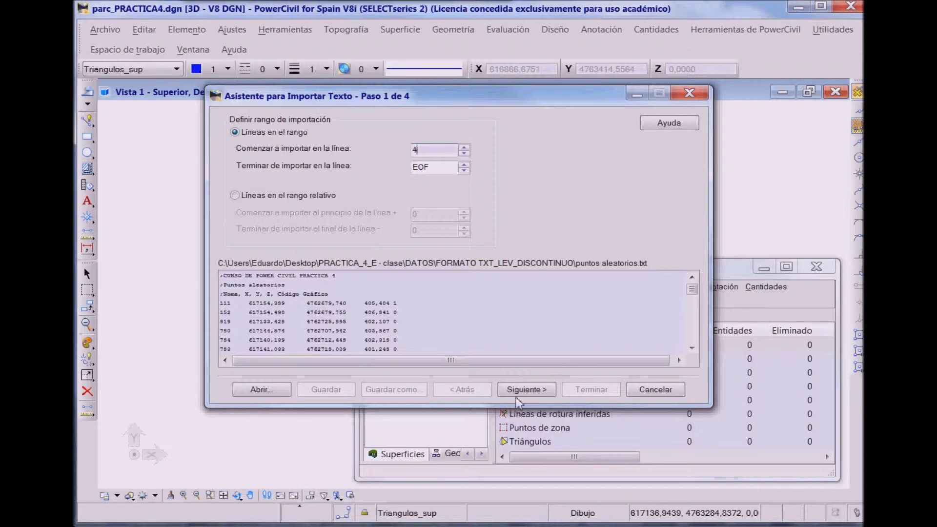
- Import all delimited lines from line 4 to EOF, keeping only Tabulador as the column separator
click(518, 385)
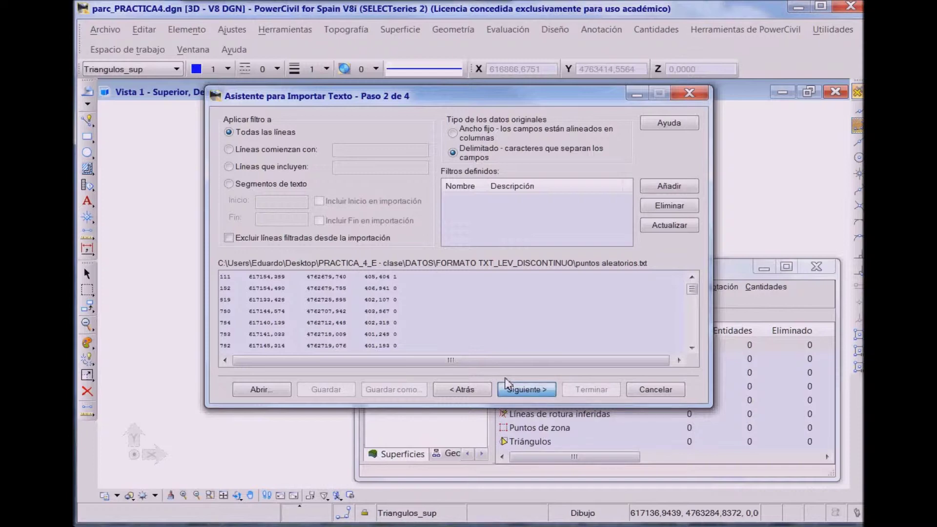
click(507, 386)
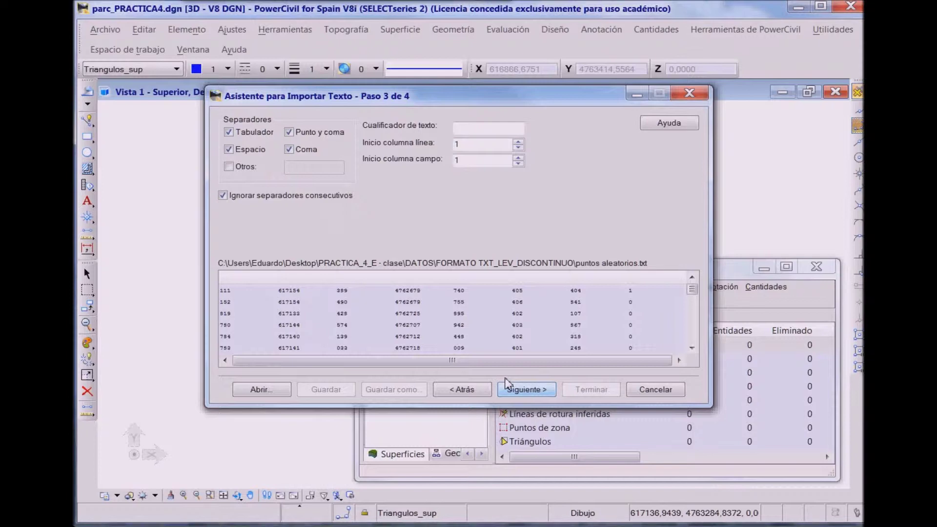
click(225, 148)
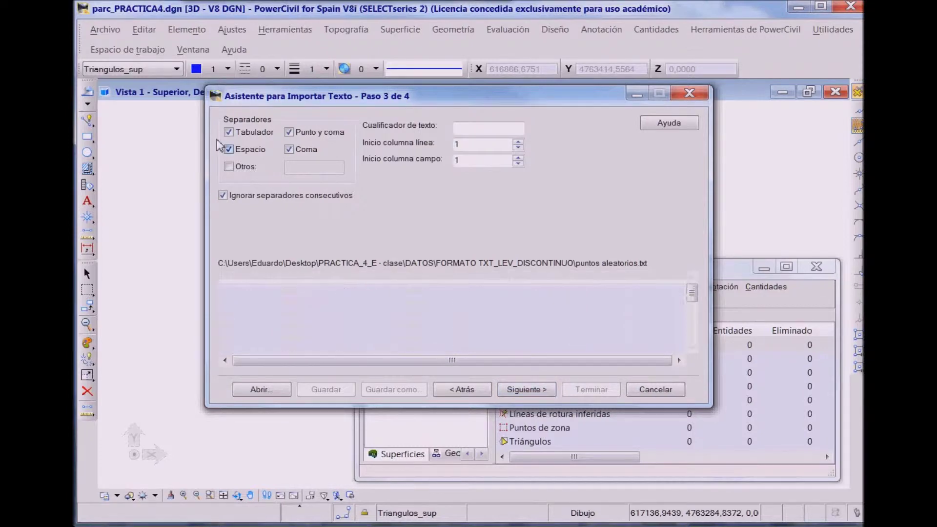
click(227, 149)
click(288, 133)
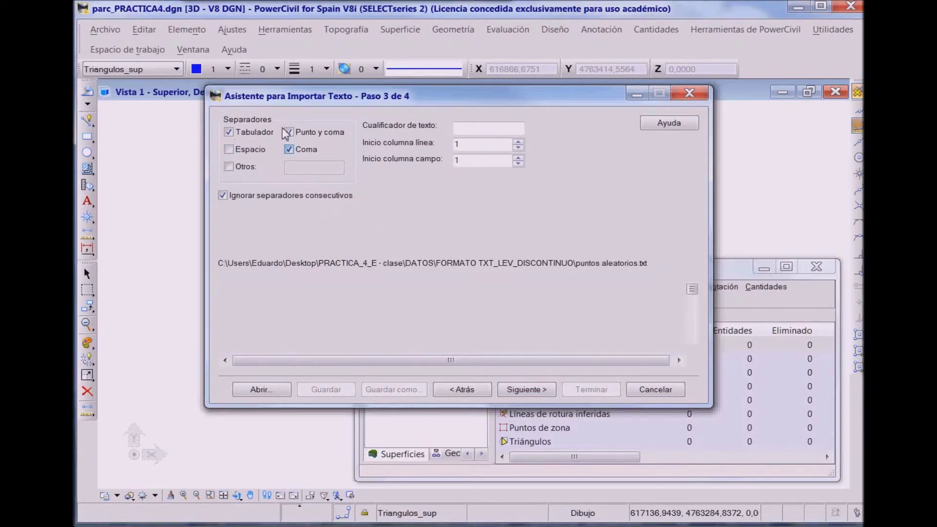
click(289, 149)
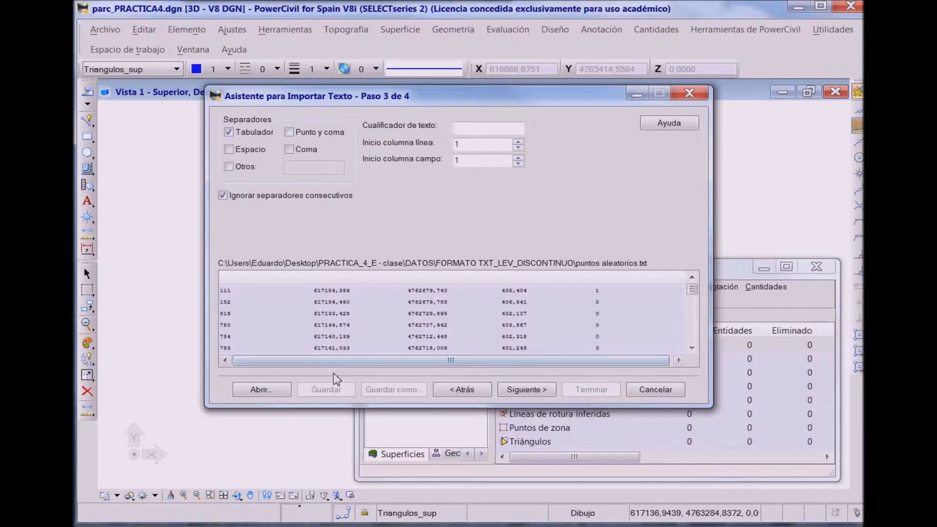
click(517, 389)
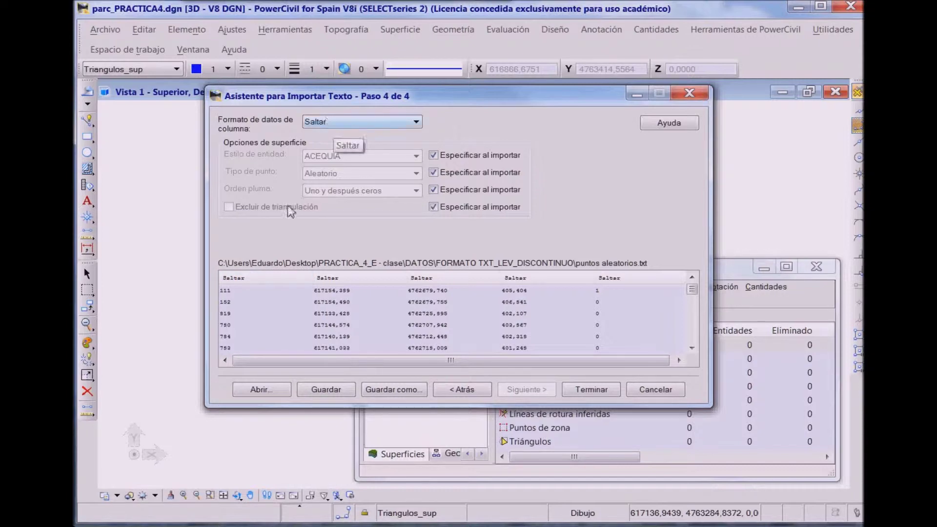
- Assign the Nombre format to the first data column and Coord_X to the second
click(250, 274)
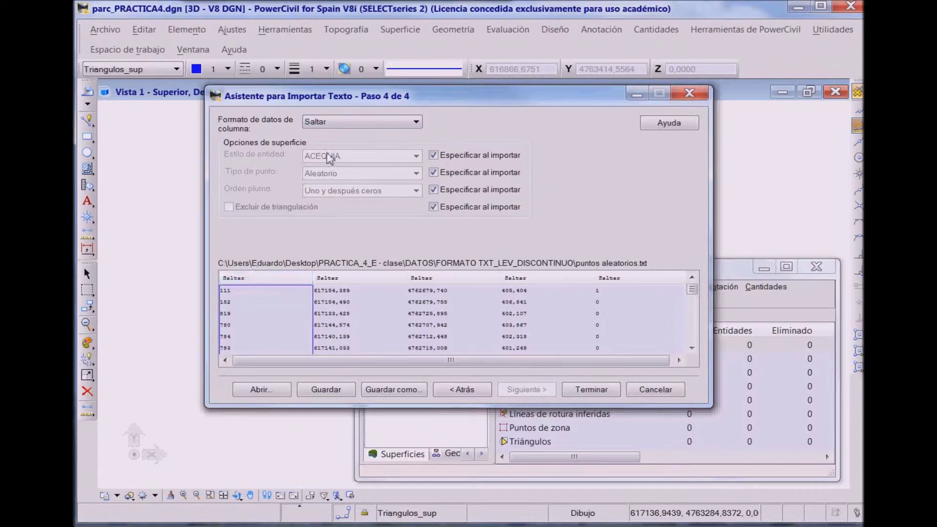
click(344, 120)
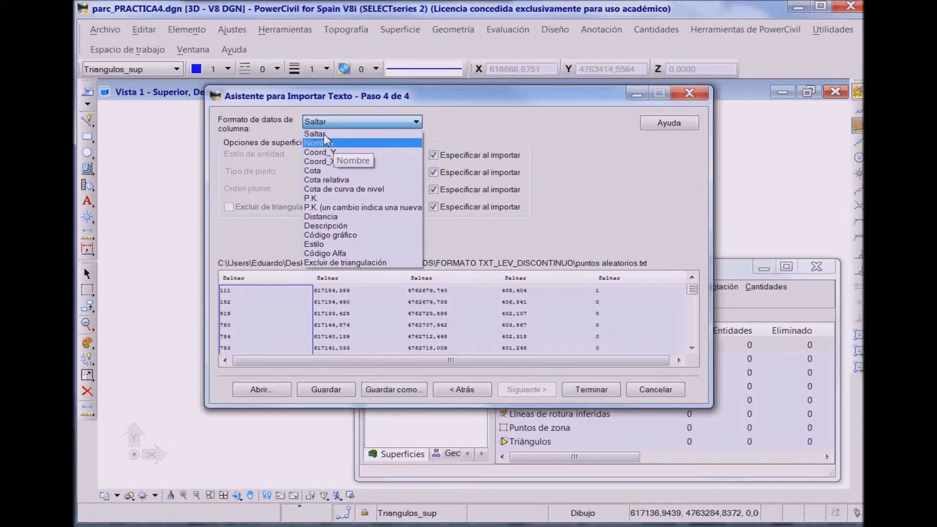
click(326, 142)
click(326, 276)
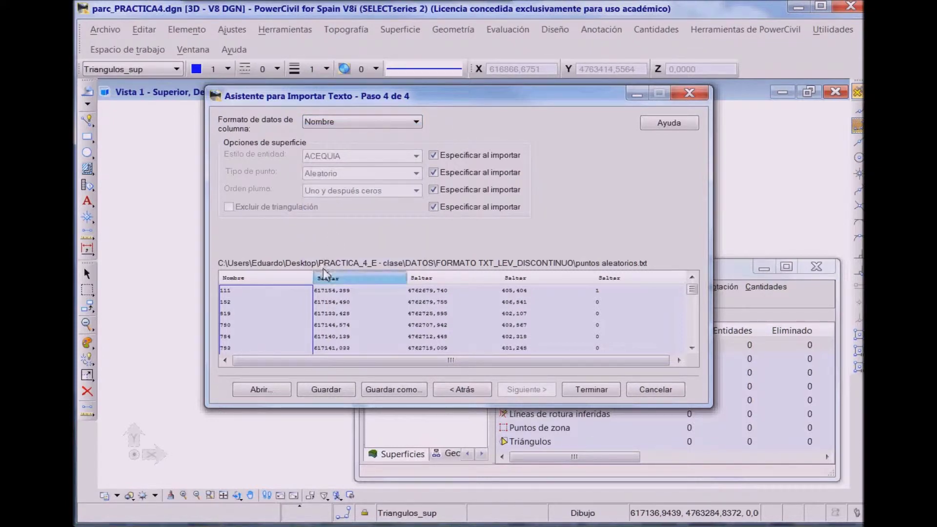
click(316, 119)
click(322, 152)
- Assign Coord_Y, Cota and Código gráfico to the third, fourth and fifth data columns
click(419, 278)
click(344, 122)
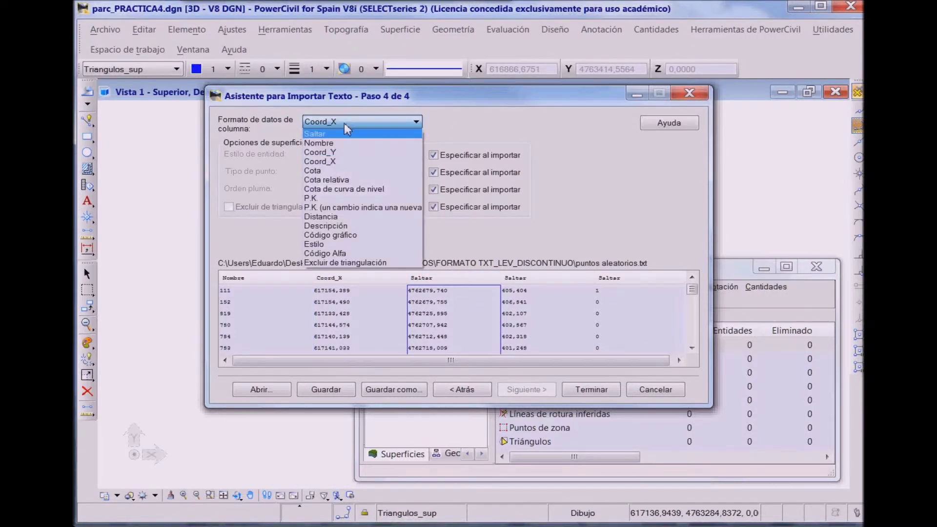
click(320, 152)
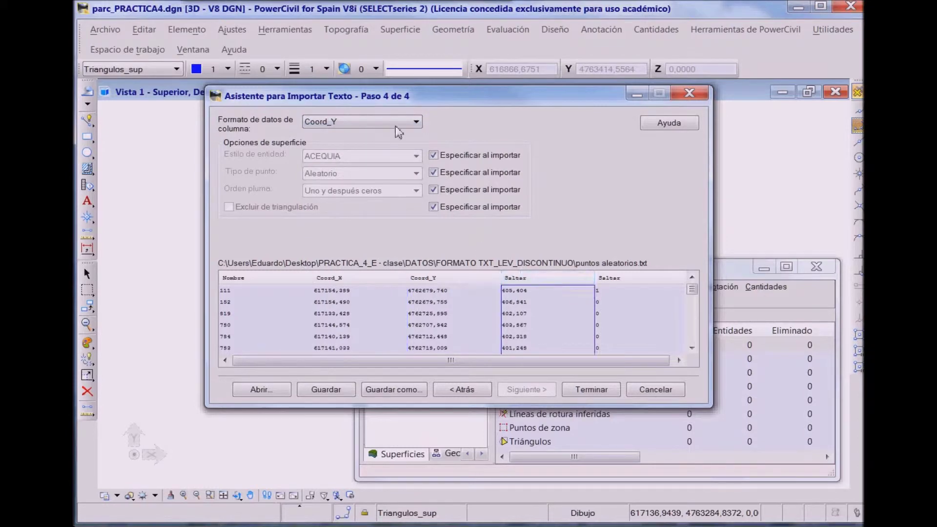
click(378, 119)
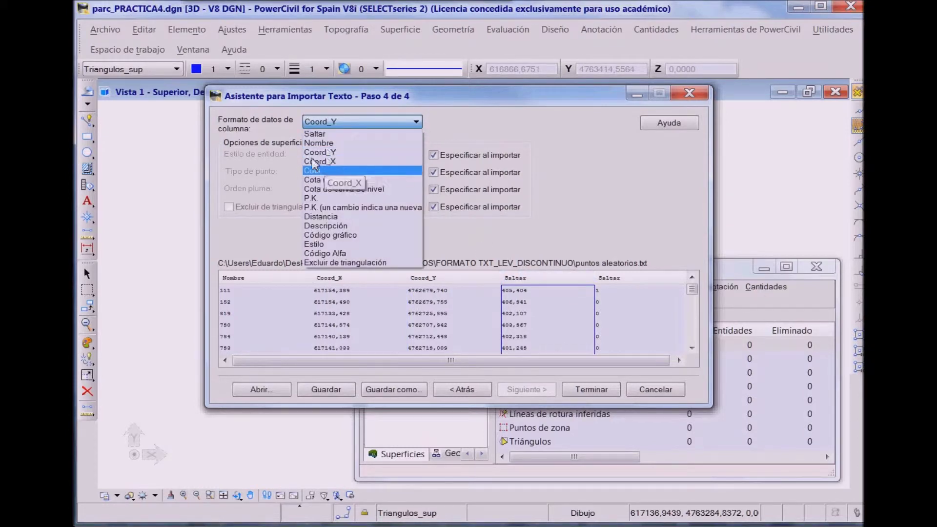
click(313, 171)
click(608, 277)
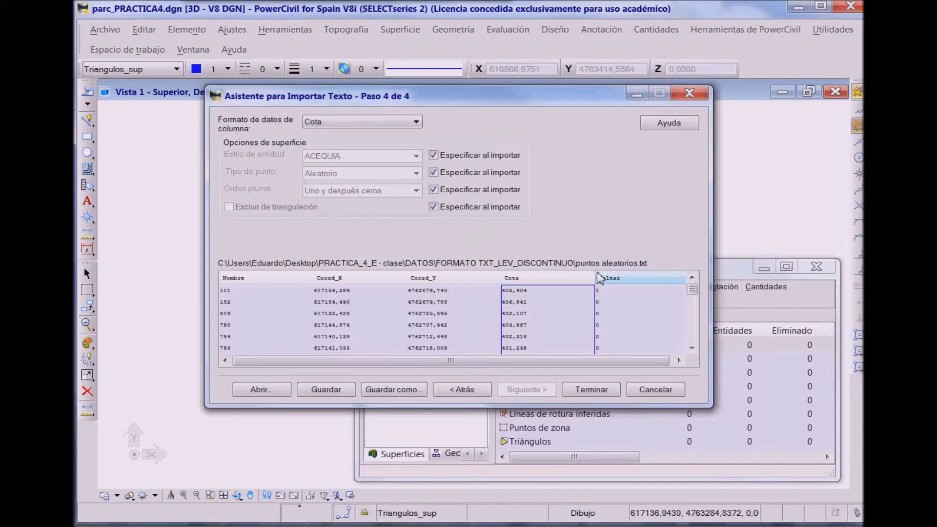
click(376, 123)
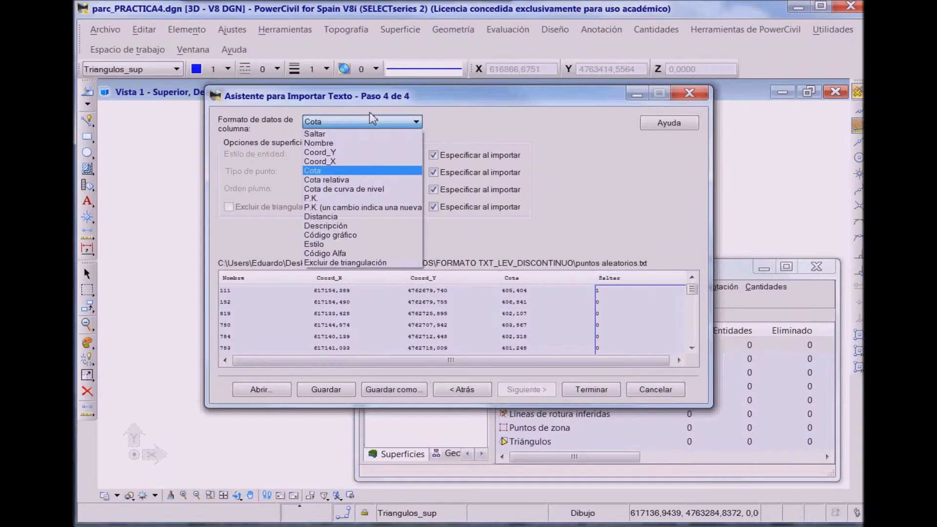
click(335, 235)
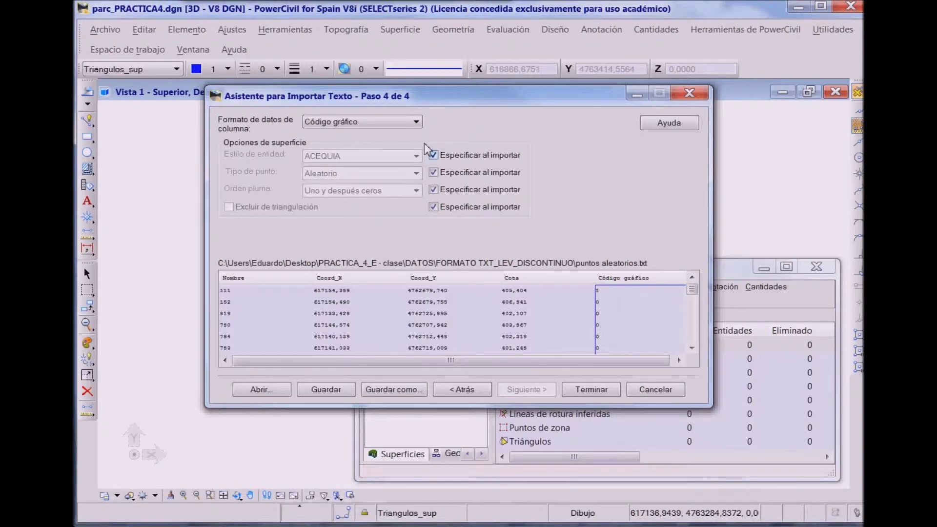
- Turn off Especificar al importar for the entity style, point type, pen order and triangulation exclusion
click(433, 155)
click(432, 172)
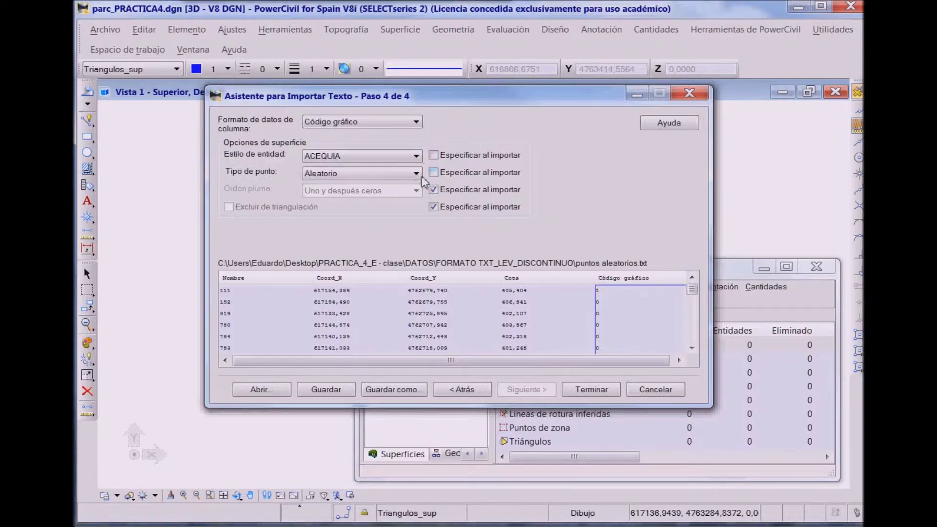
click(432, 190)
click(432, 206)
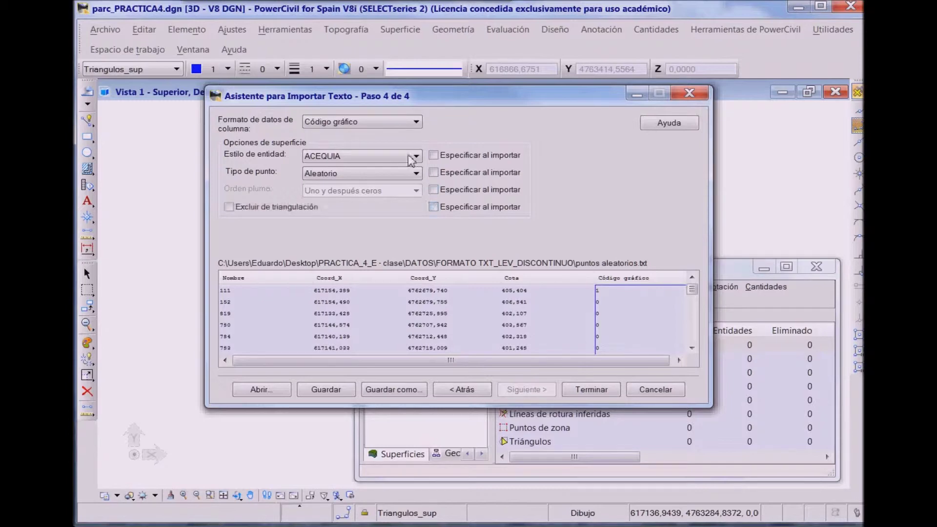
- Set the entity style of the imported points to PTO. CONTROL
click(406, 155)
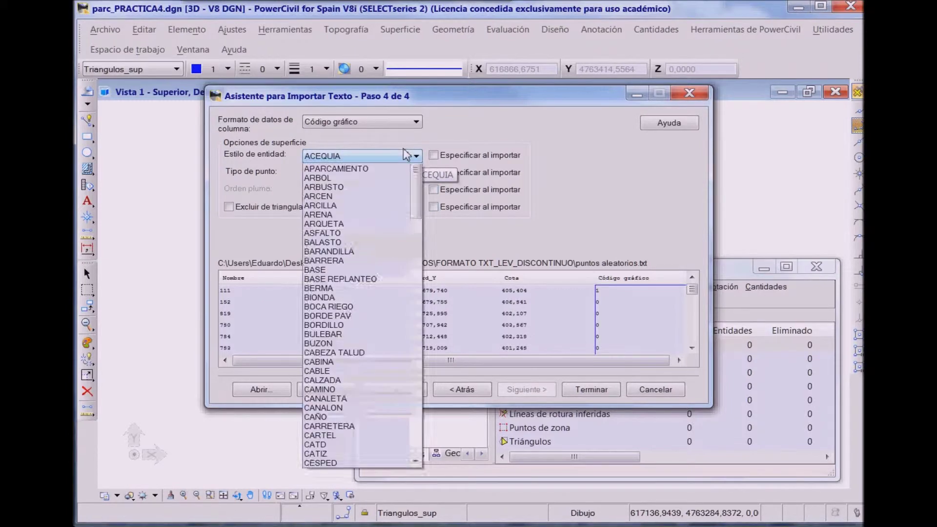
scroll(399, 253, down, 15)
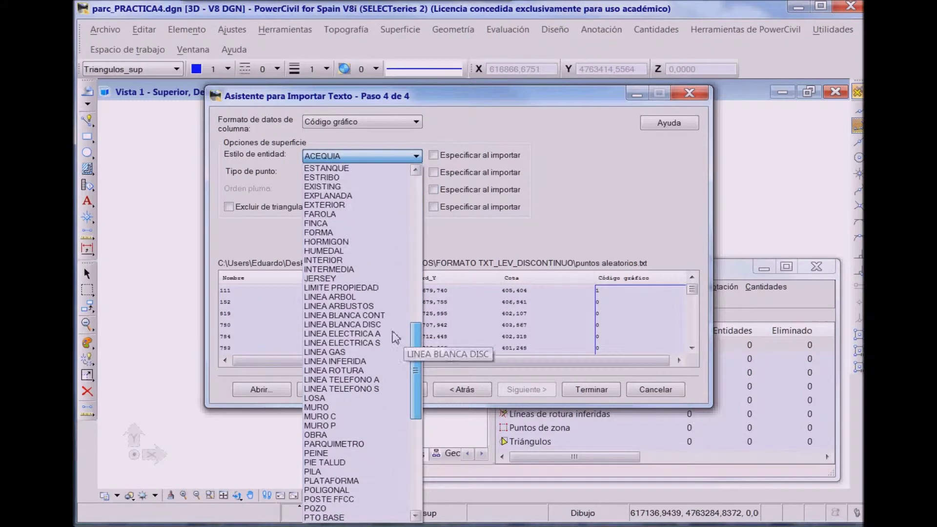
scroll(390, 344, down, 7)
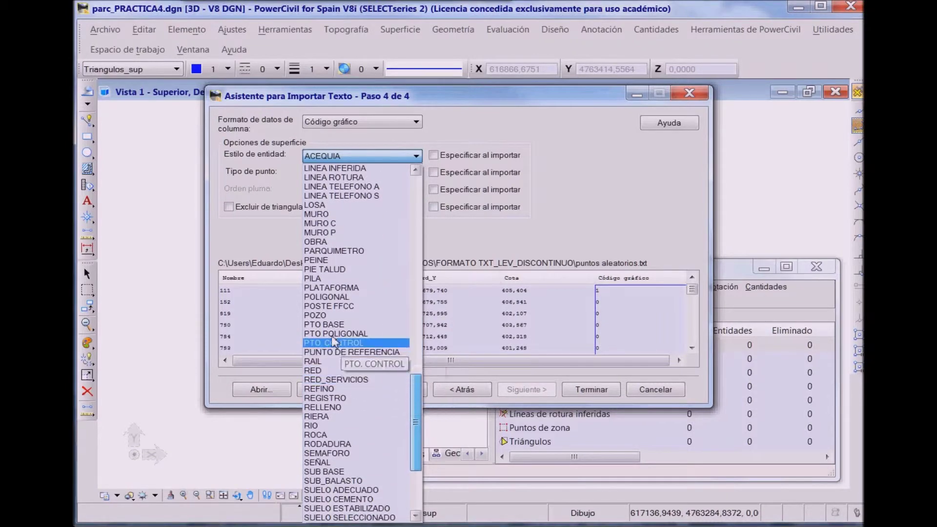
click(335, 343)
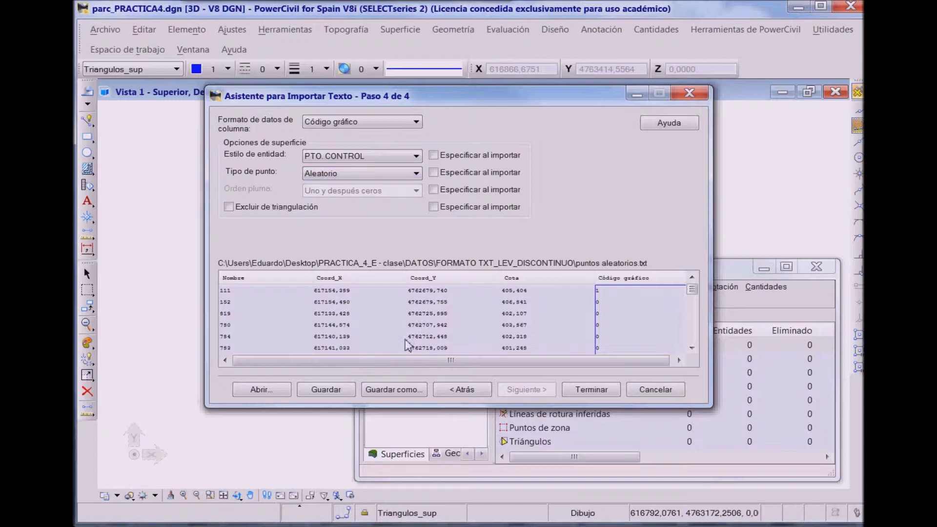
- Save the import wizard under the name PTO_aleatorio
click(323, 389)
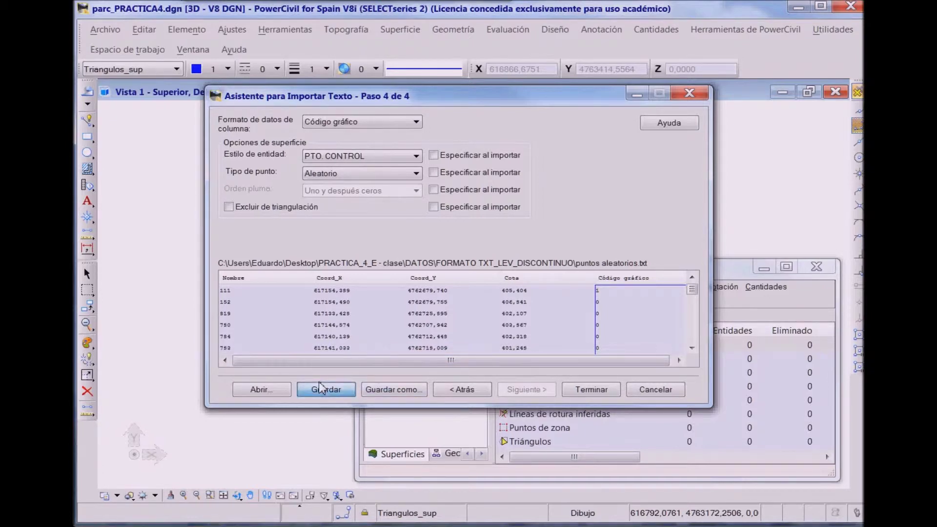
drag(634, 19, 459, 130)
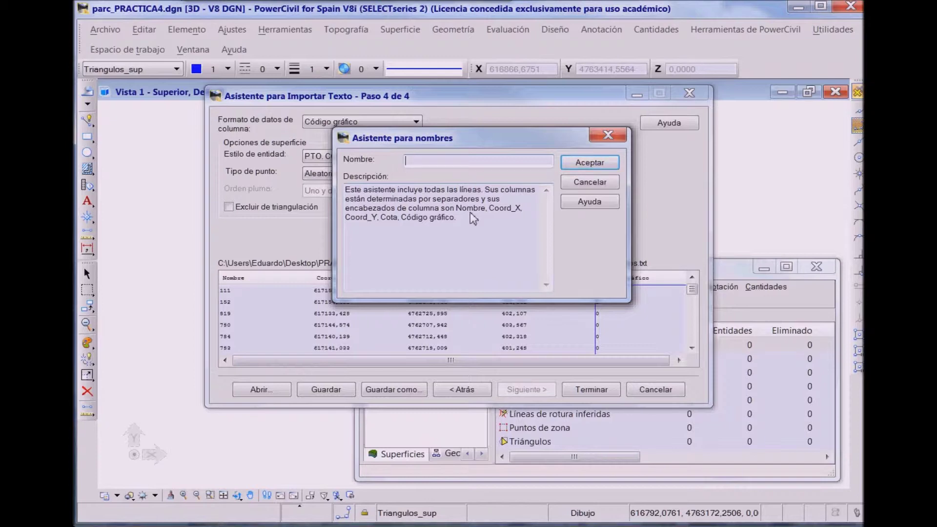
text(PTO_a)
key(BackSpace)
text(aleatorio)
click(567, 169)
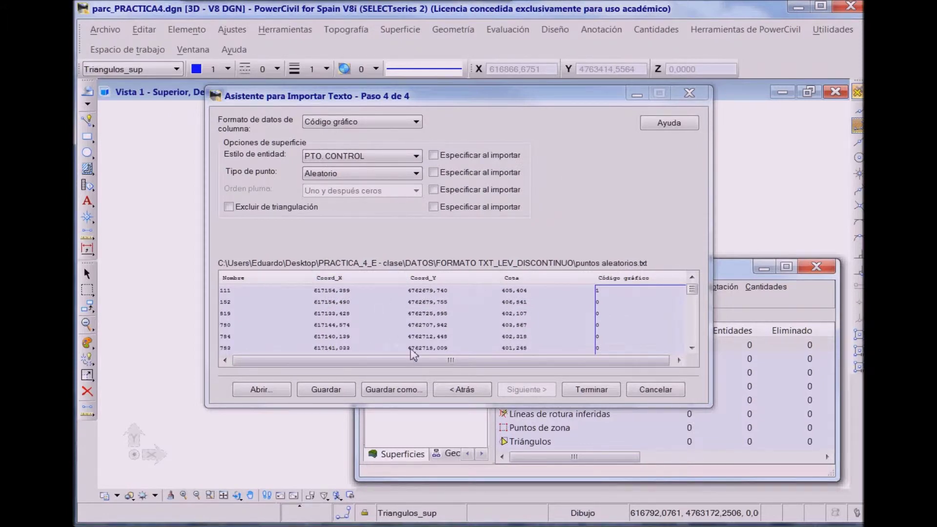
- Finish the wizard and import the points into surface sup_parcelaPR4 with the seed name 01
click(582, 383)
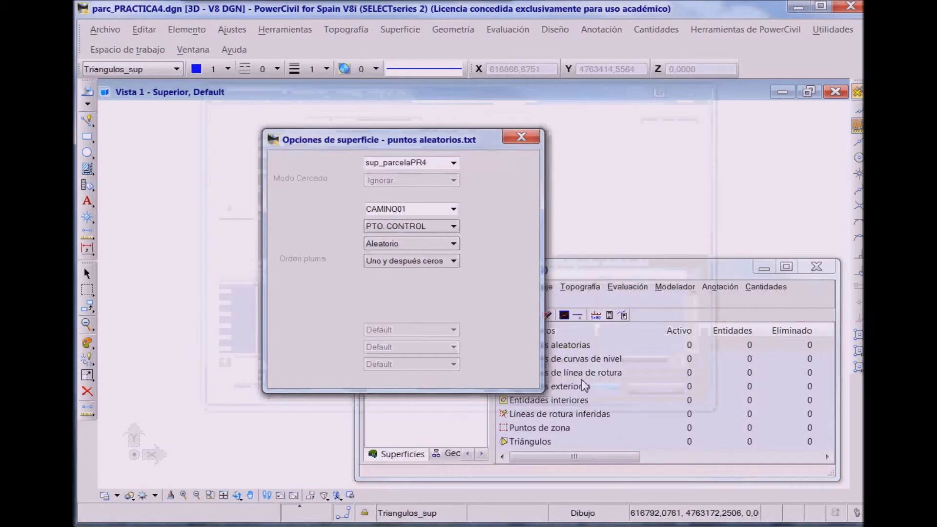
click(372, 206)
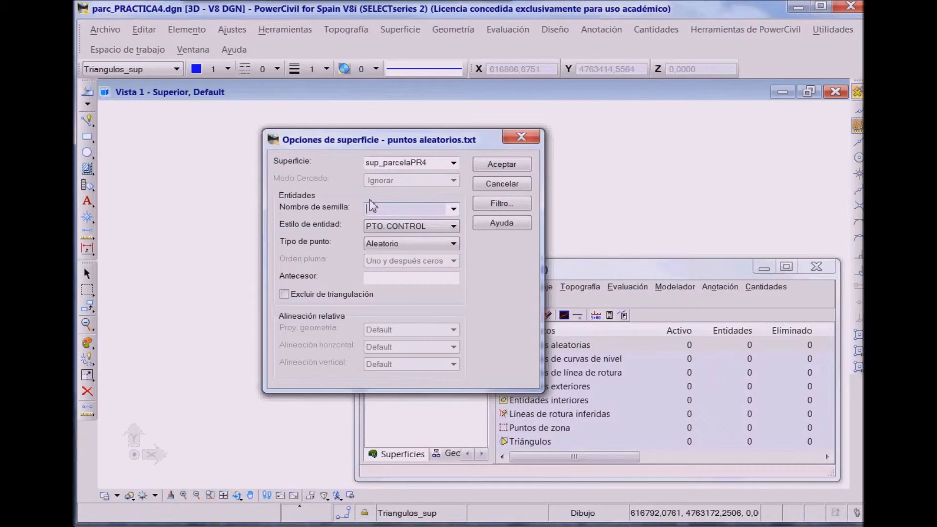
text(01)
click(494, 164)
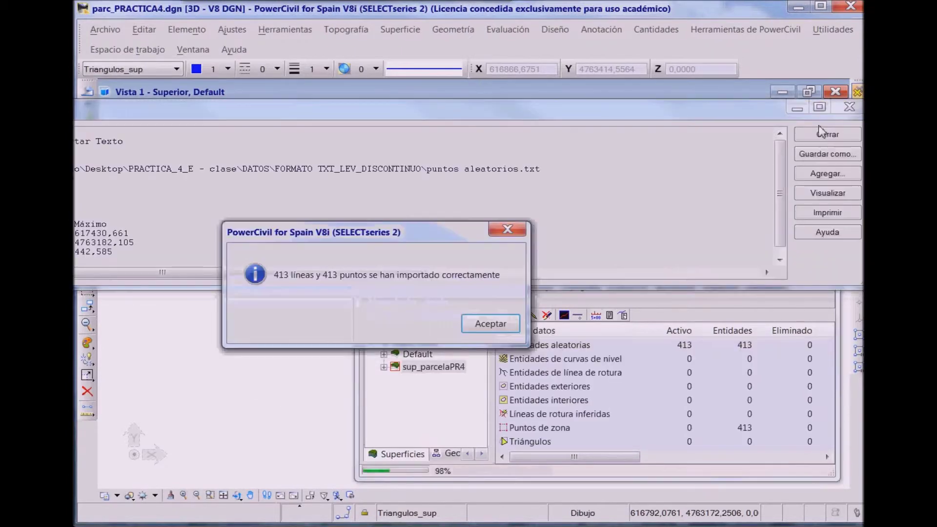
- Close the import report and load caminos.txt as the source file for the PTO_aleatorio text import wizard
click(478, 322)
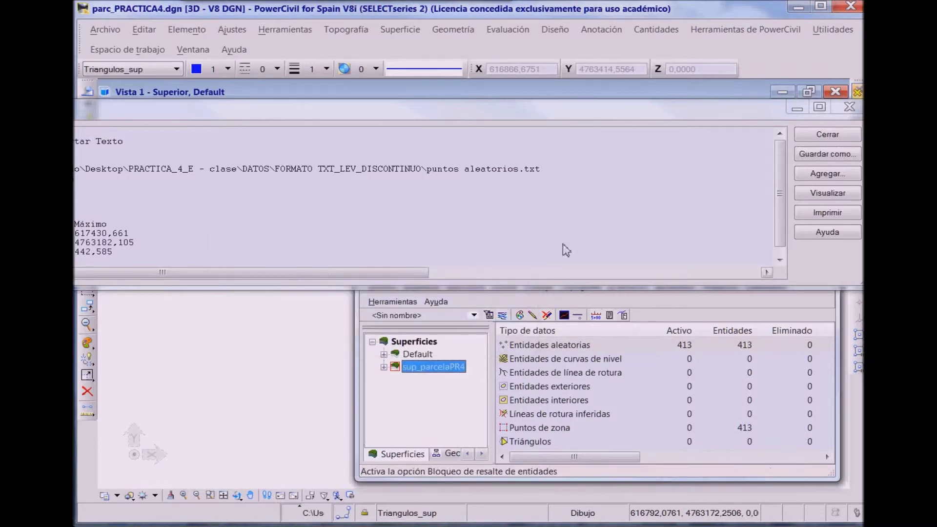
click(812, 134)
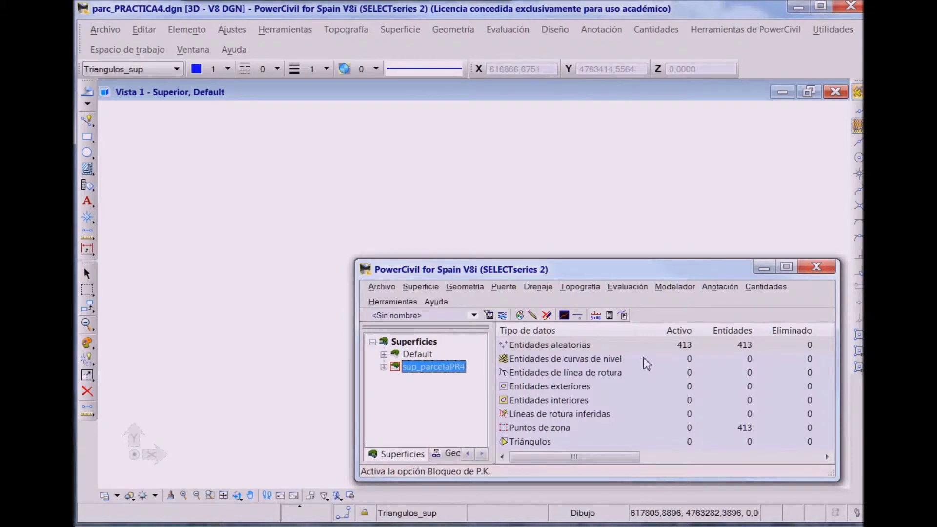
click(380, 286)
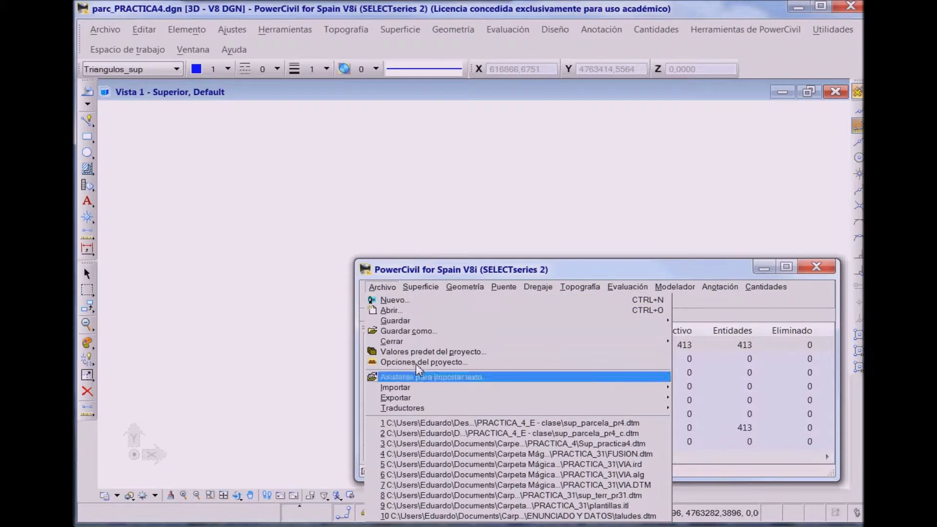
click(418, 376)
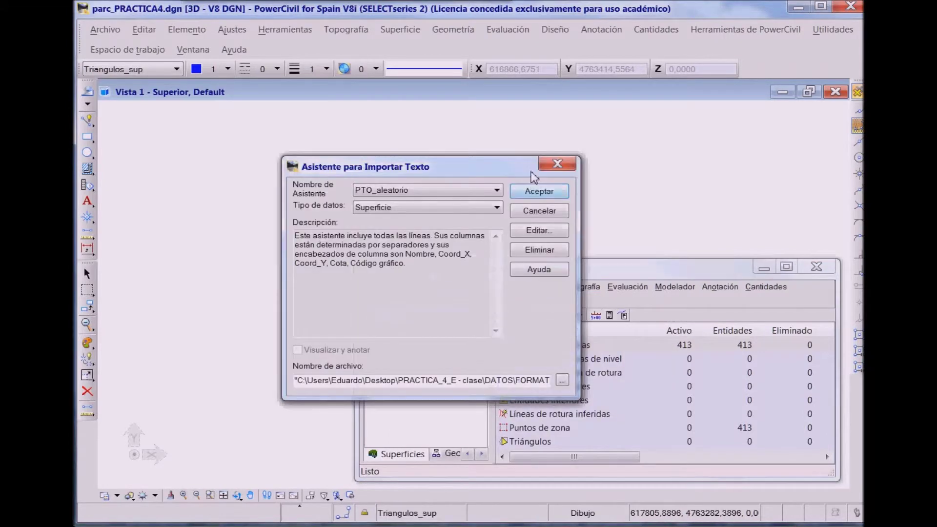
drag(508, 167, 557, 129)
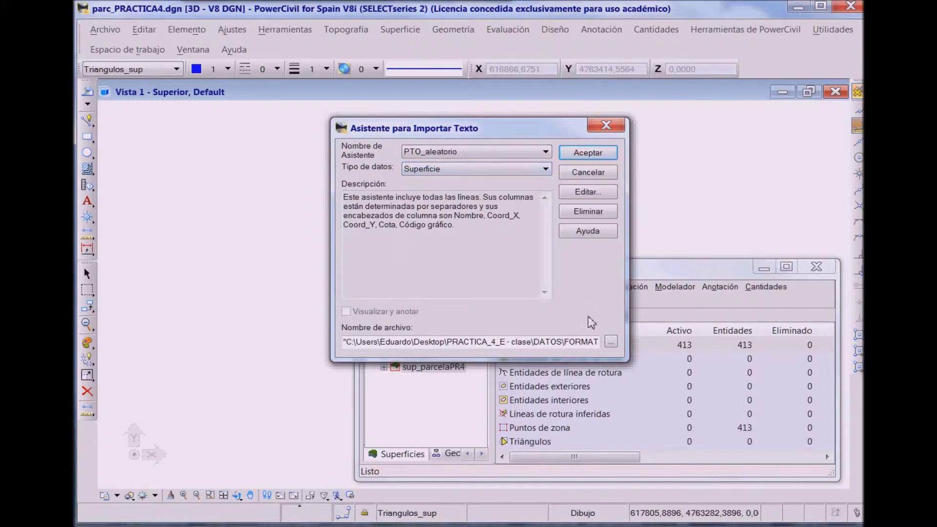
click(604, 339)
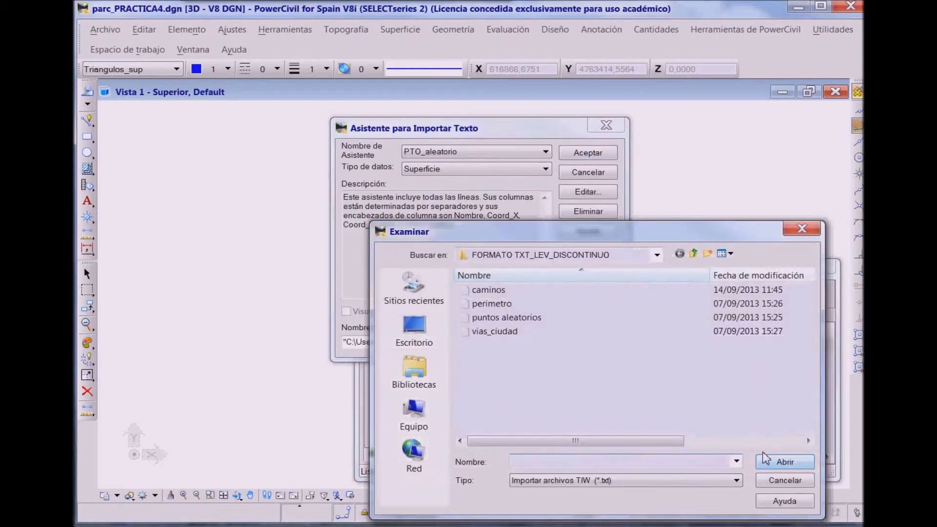
click(484, 290)
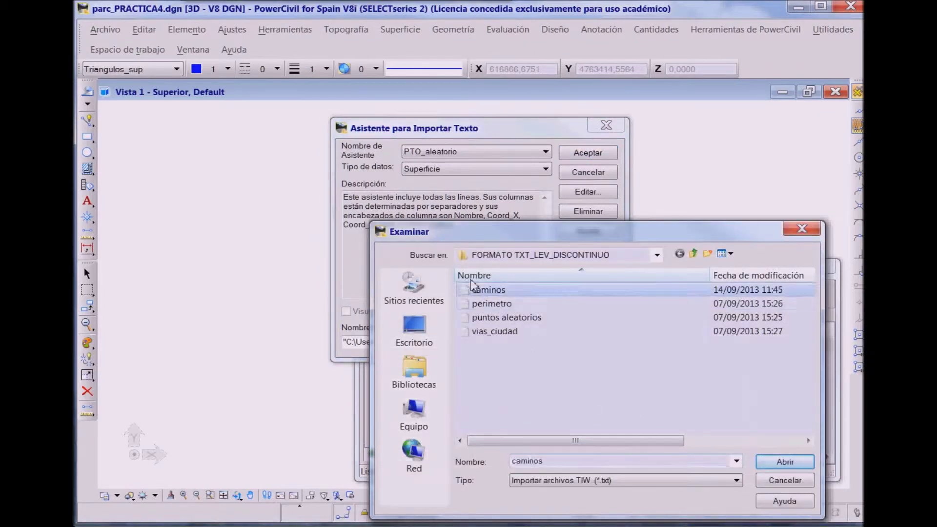
click(771, 458)
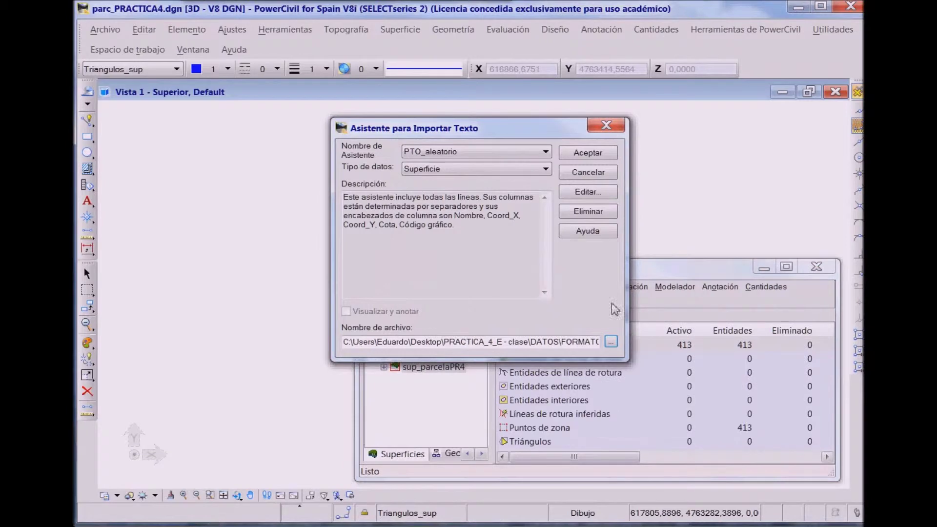
- Edit the import wizard so that caminos.txt uses the entity style CAMINO and the point type Línea de rotura
click(580, 191)
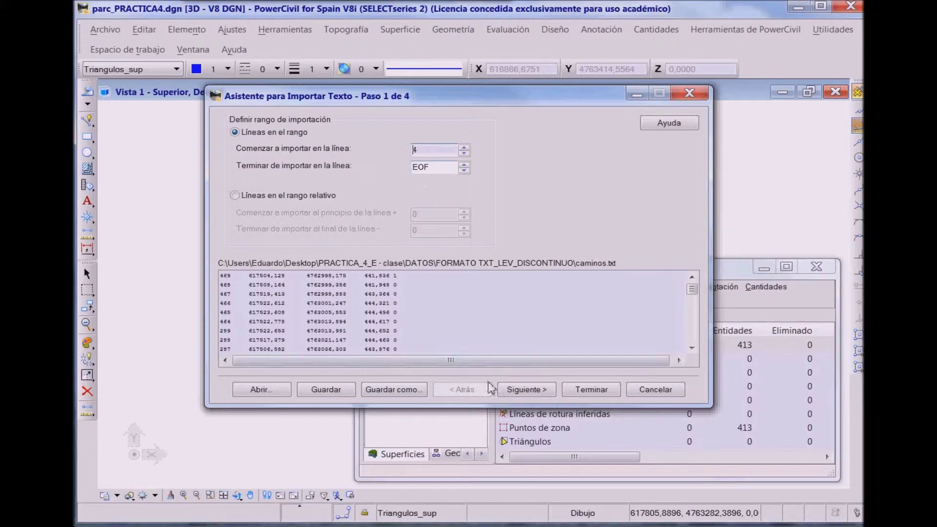
click(514, 380)
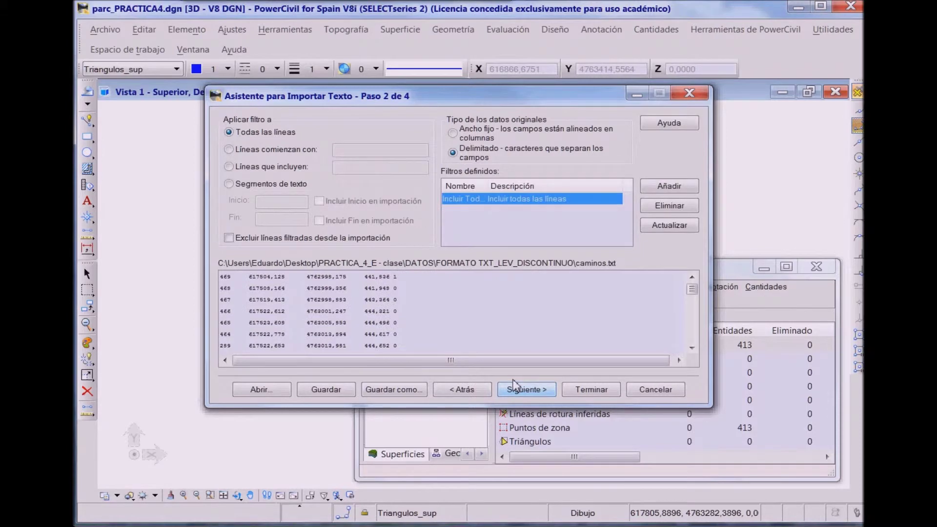
click(513, 384)
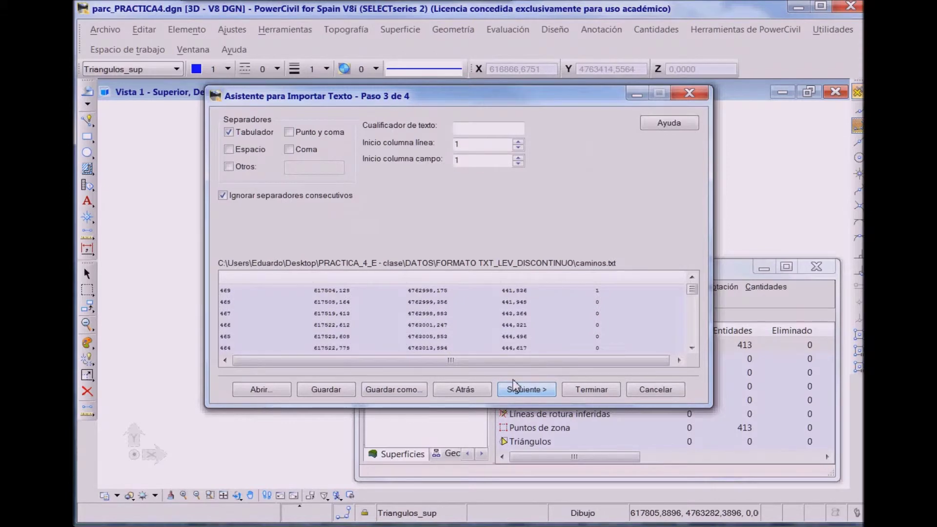
click(513, 384)
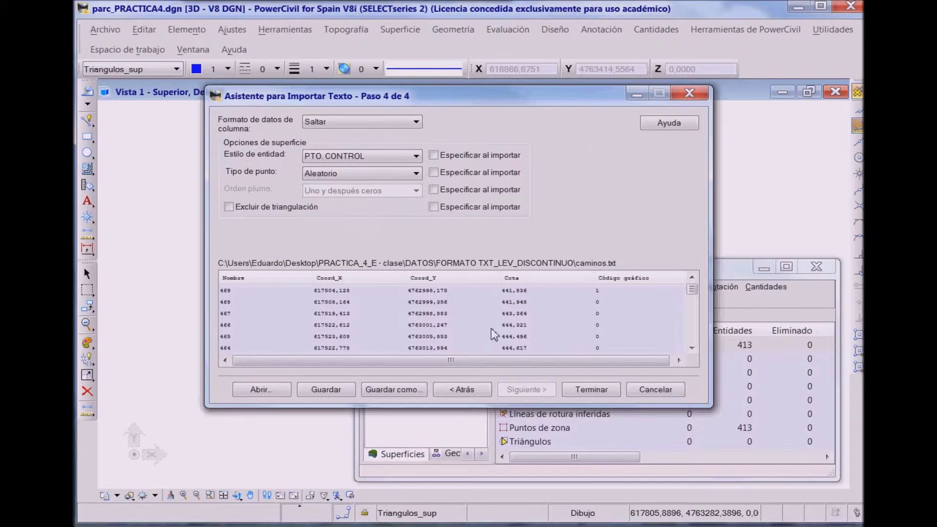
click(399, 154)
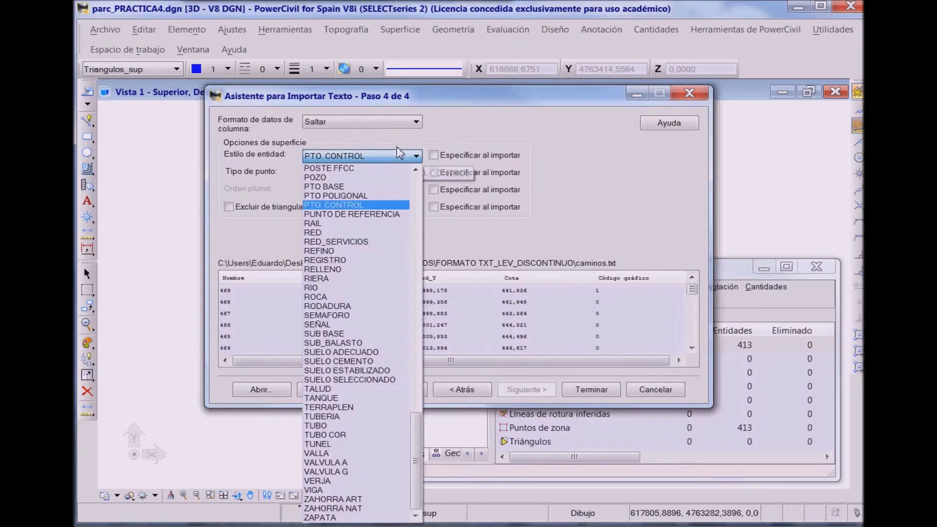
drag(413, 493, 418, 251)
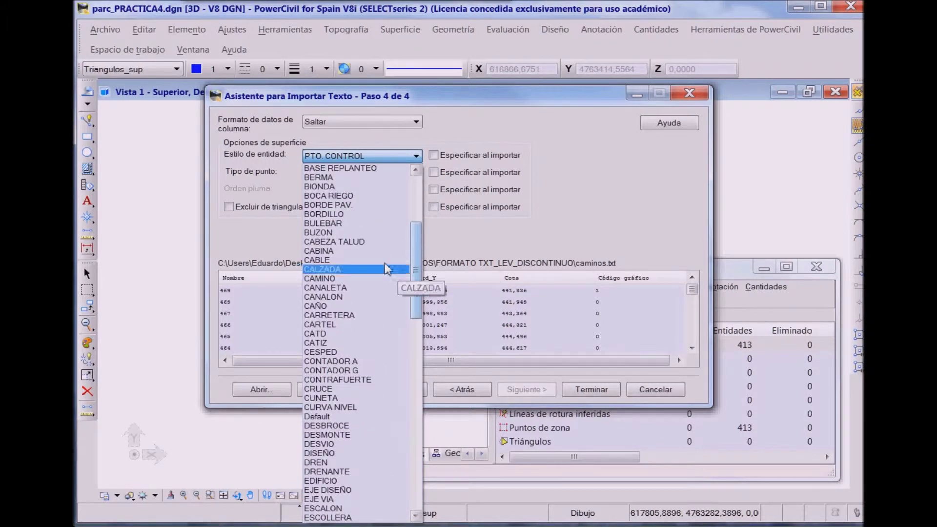
click(369, 269)
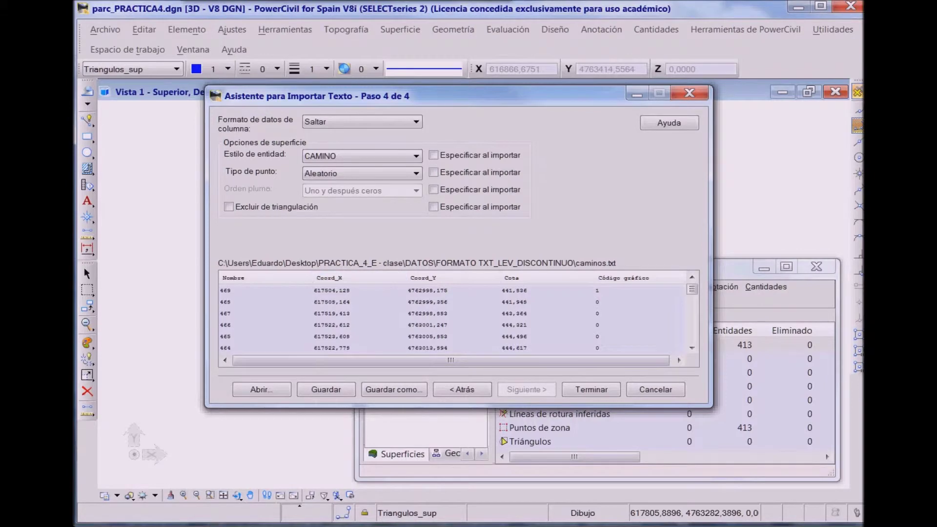
click(402, 173)
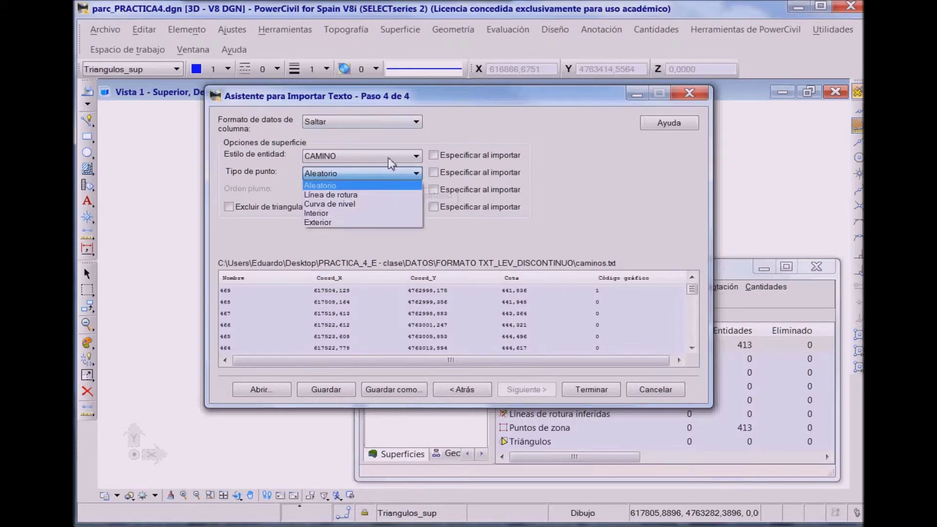
click(369, 195)
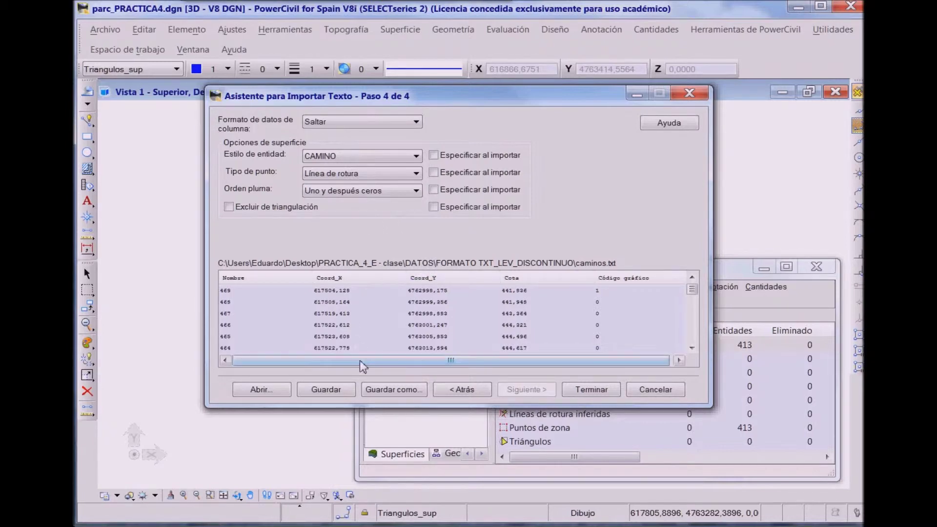
- Save the edited import wizard as a new one named camino
click(372, 388)
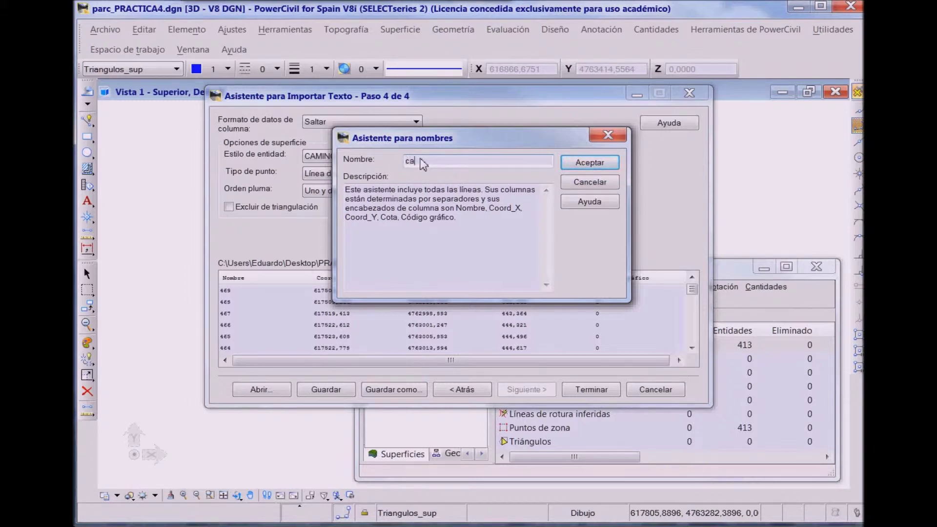
click(574, 156)
- Import caminos.txt into surface sup_parcelaPR4 with the seed name camino01 and close the import report
click(581, 382)
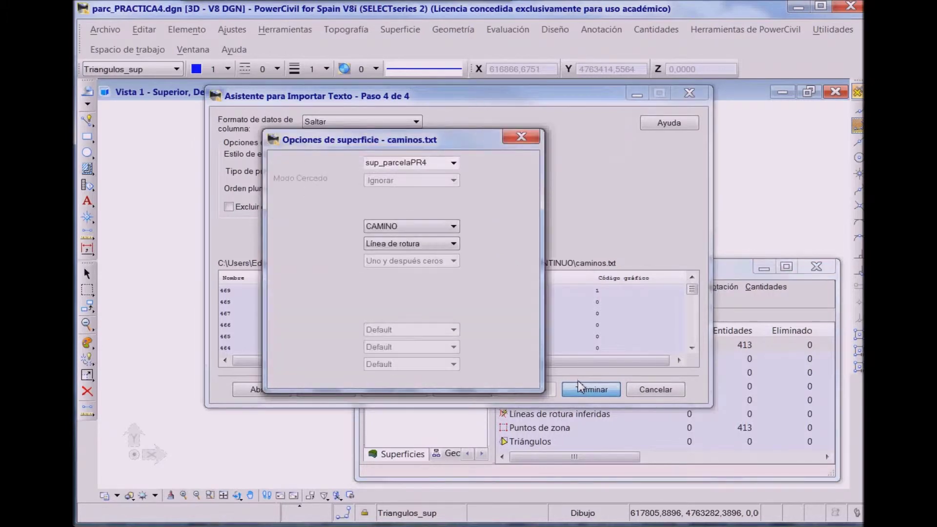
double_click(362, 208)
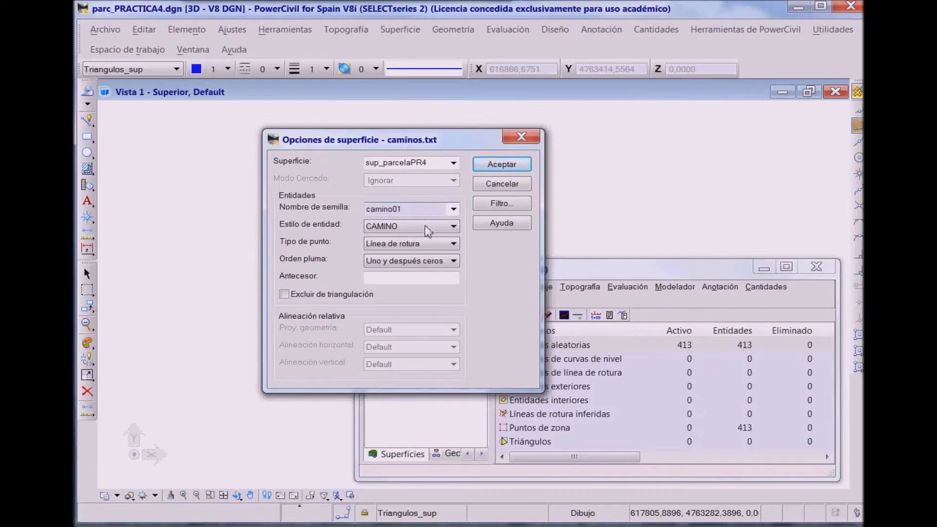
click(501, 164)
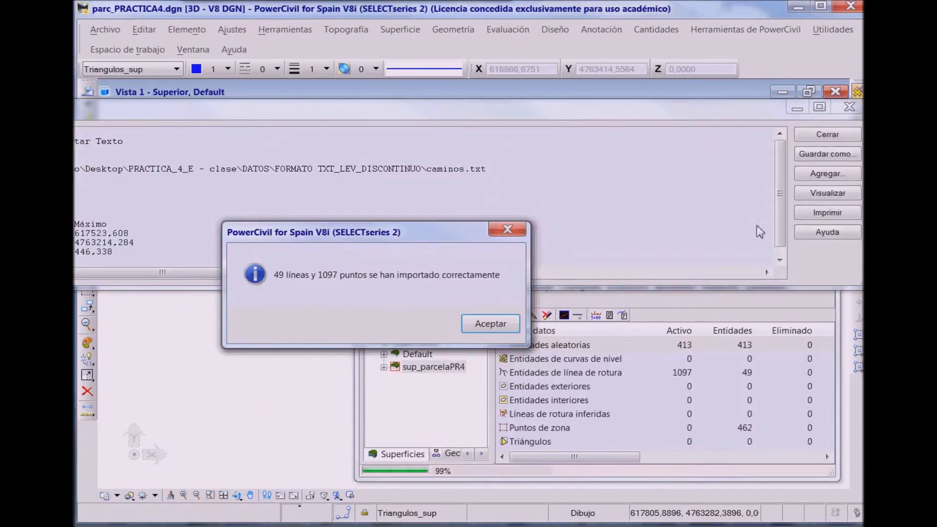
click(481, 320)
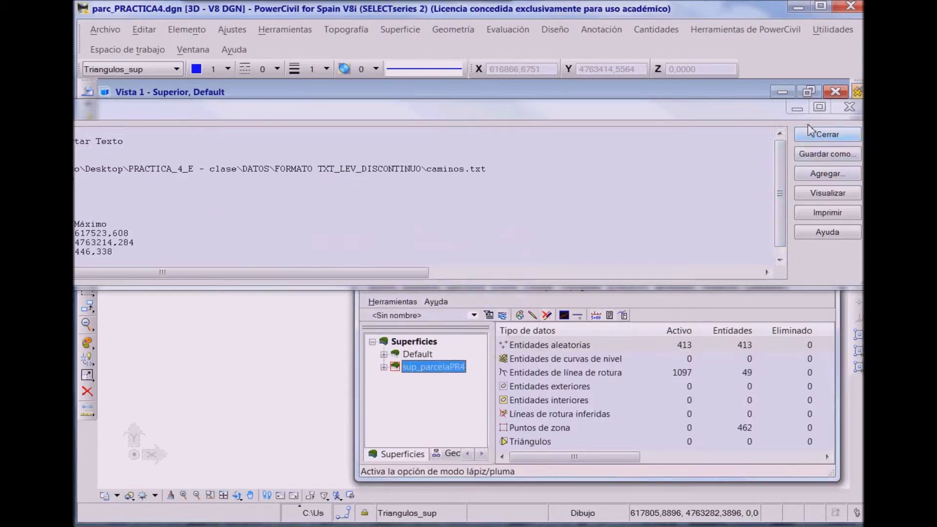
click(809, 131)
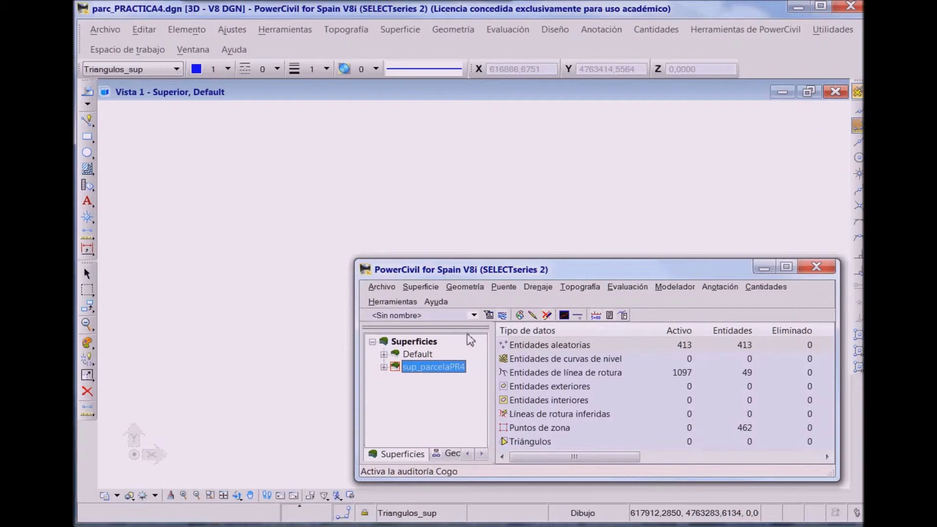
- Reopen the text import wizard with camino as the template and load vias_ciudad.txt as its source file
click(382, 287)
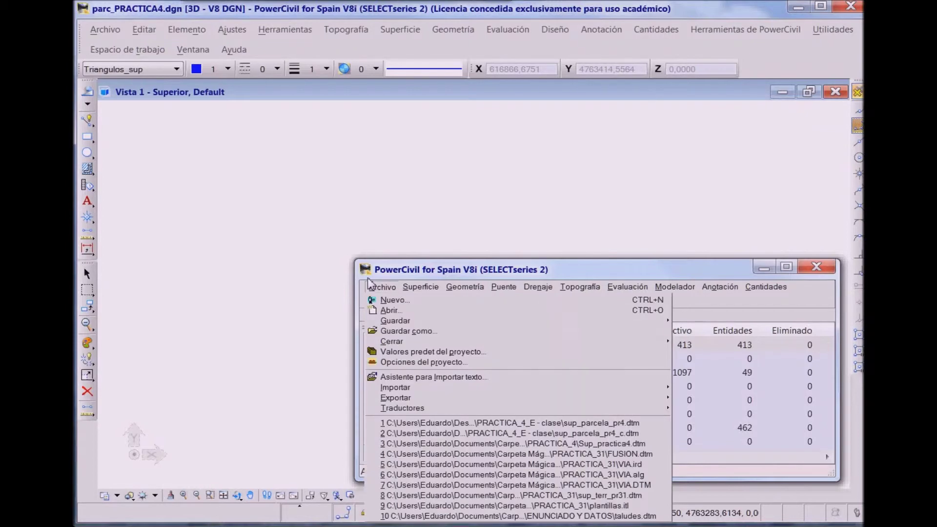
click(422, 377)
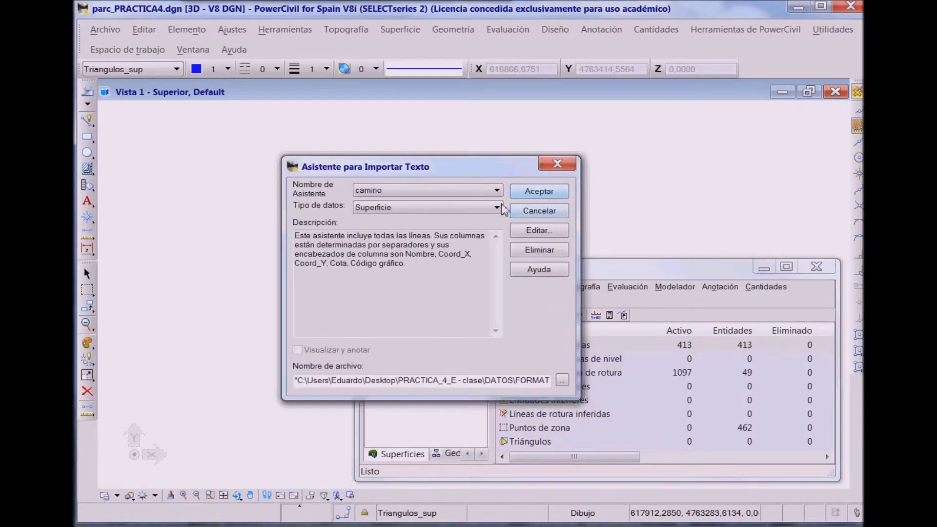
click(561, 380)
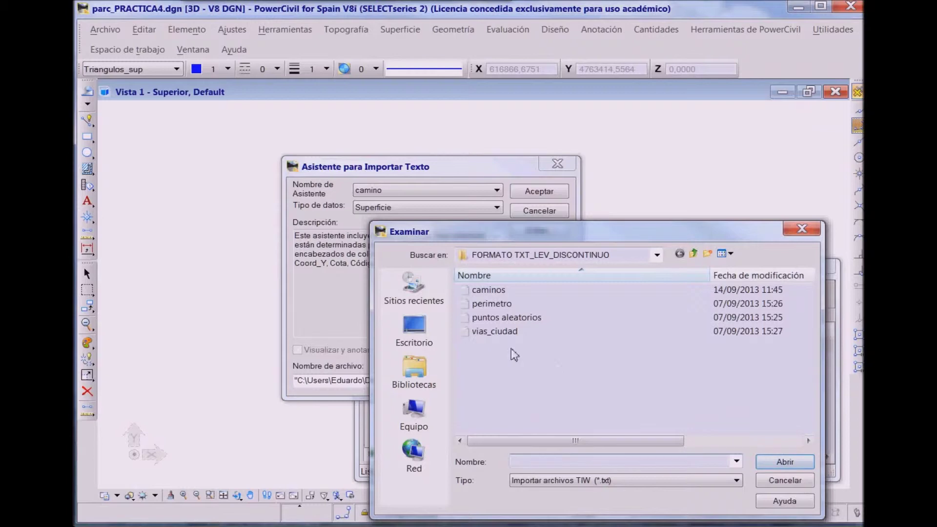
click(493, 331)
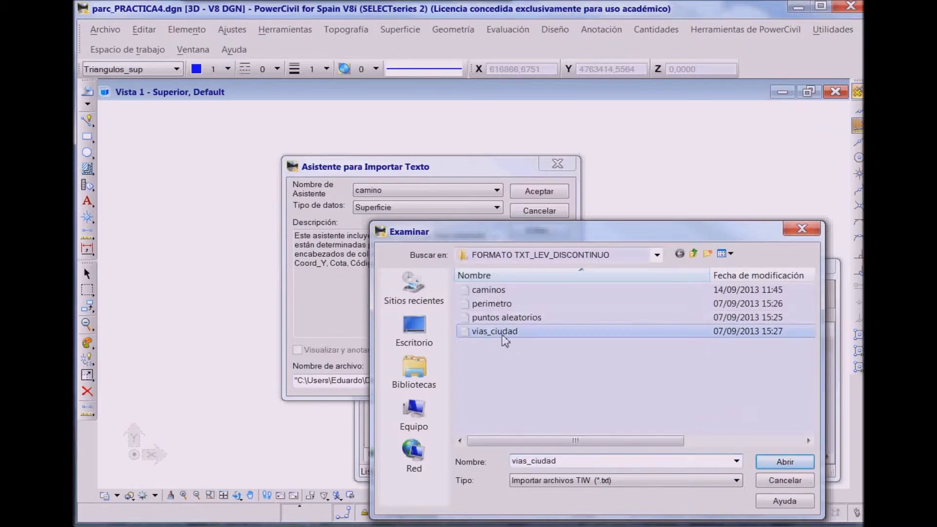
click(770, 459)
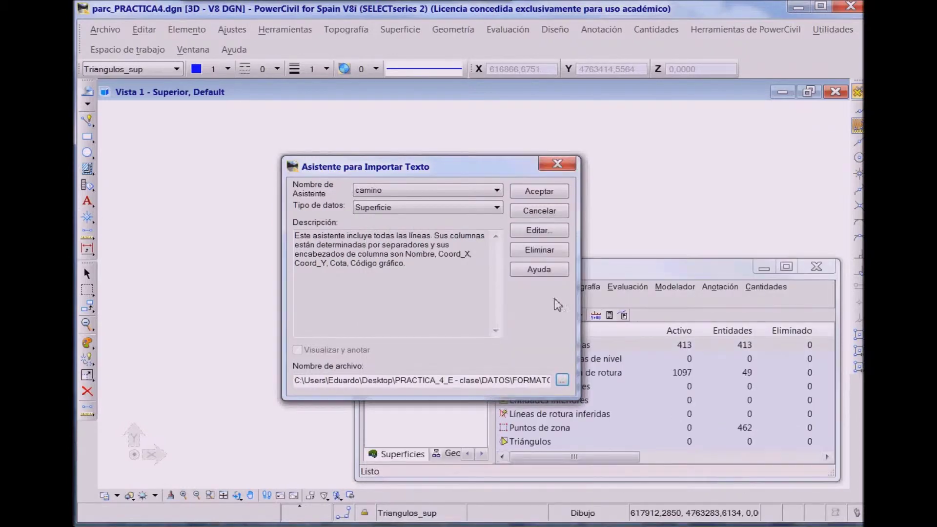
- Edit the import wizard so that vias_ciudad.txt uses the entity style CARRETERA
click(524, 225)
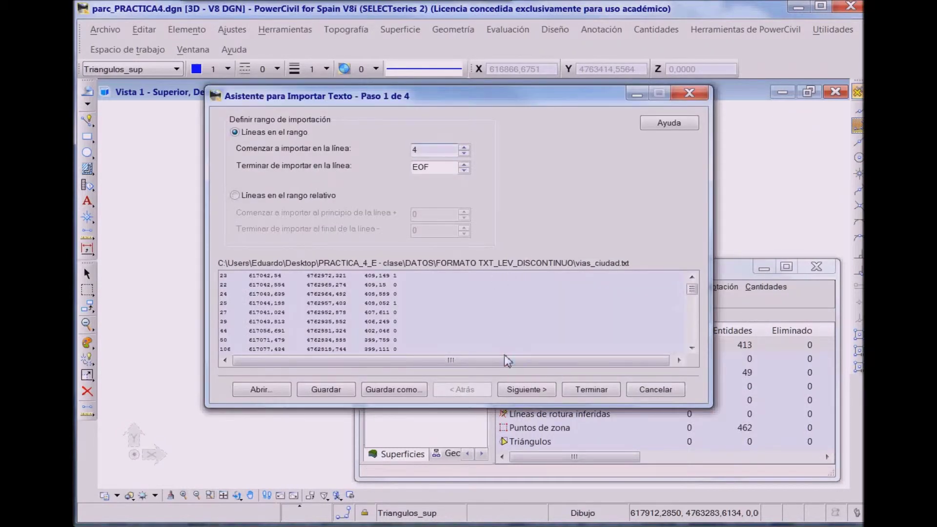
click(515, 388)
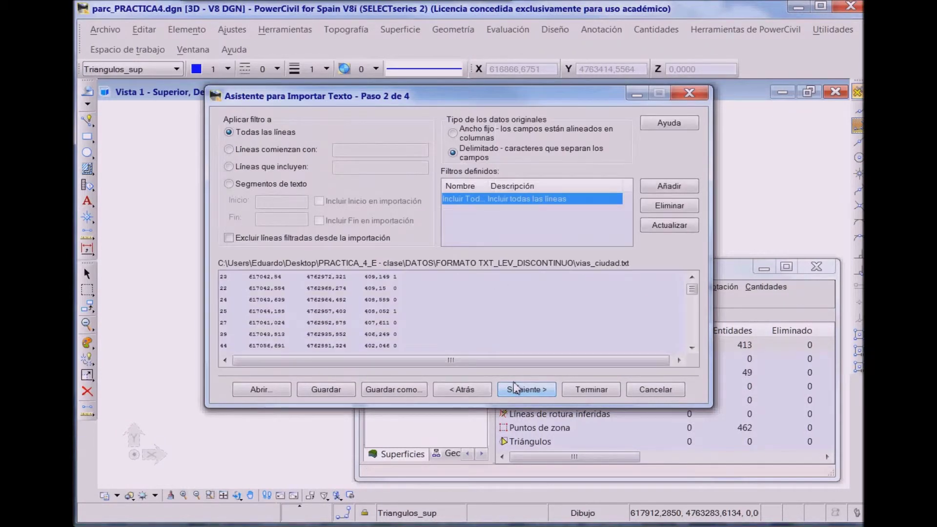
click(514, 386)
click(514, 383)
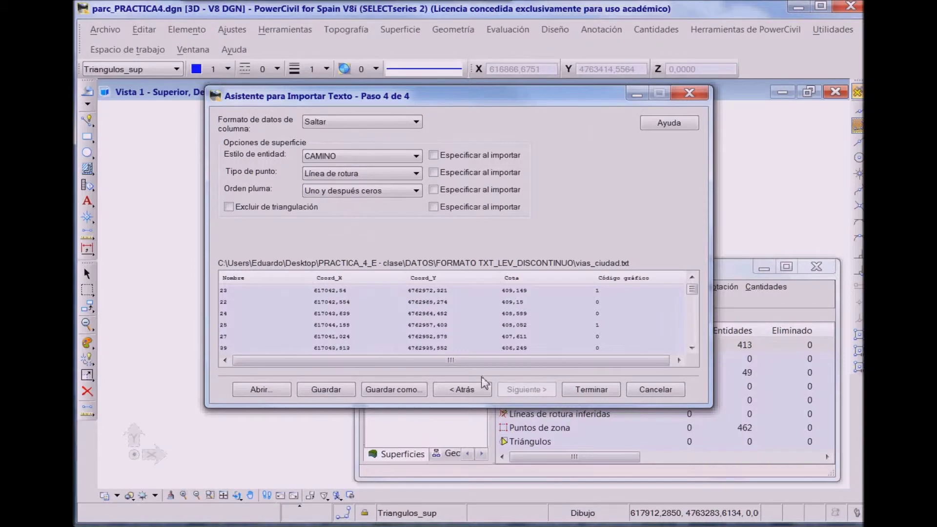
click(371, 156)
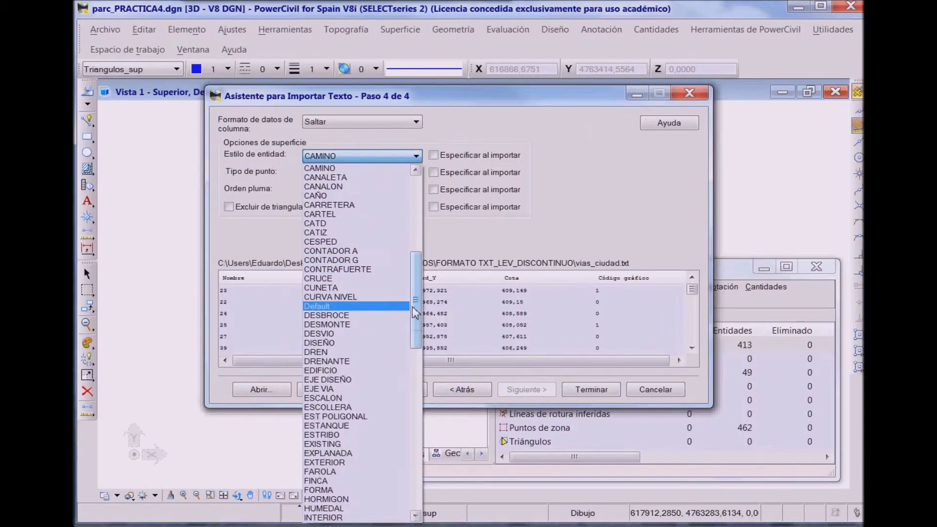
scroll(405, 317, down, 1)
scroll(406, 303, up, 3)
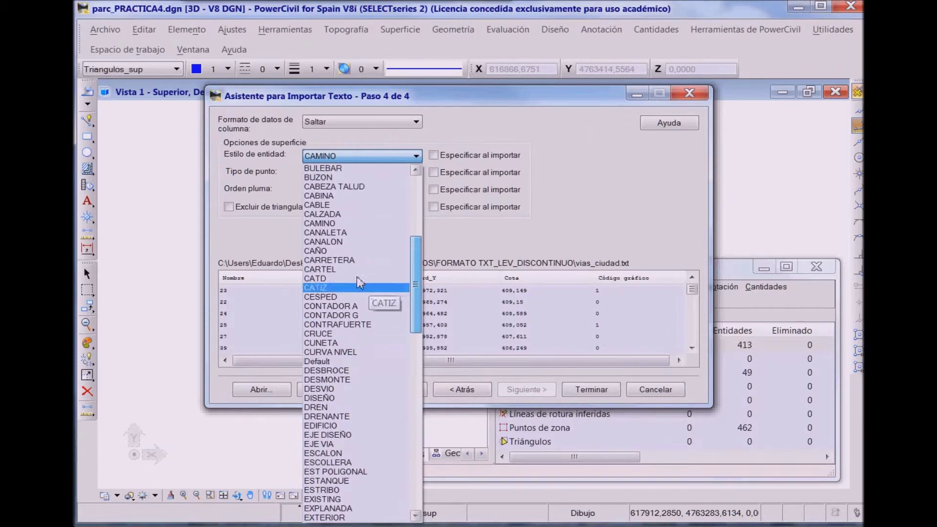
click(344, 259)
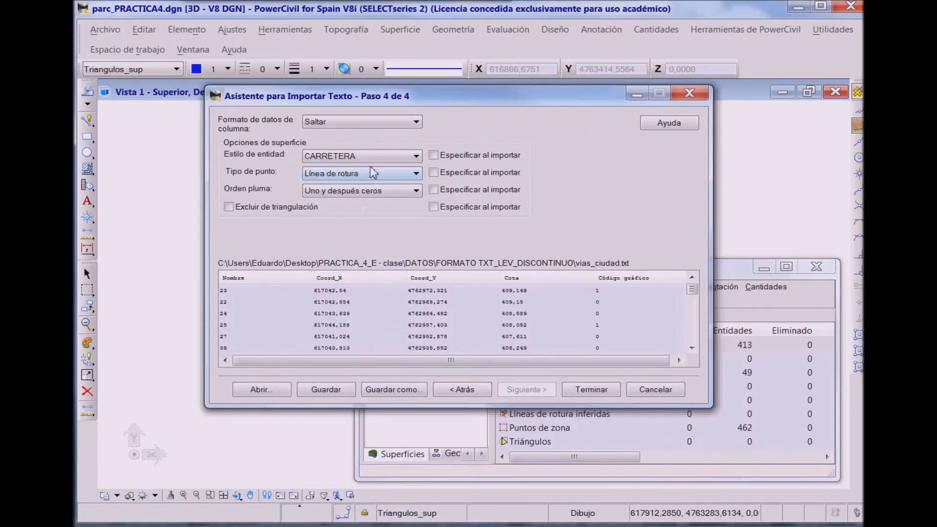
- Save the edited import wizard as via_ciudad and import vias_ciudad.txt into surface sup_parcelaPR4 with the seed name via01
click(393, 389)
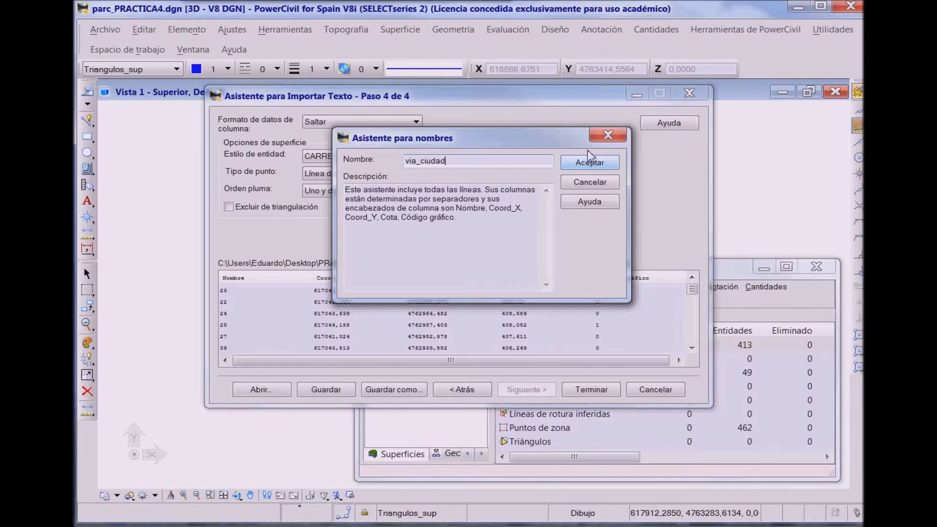
click(589, 162)
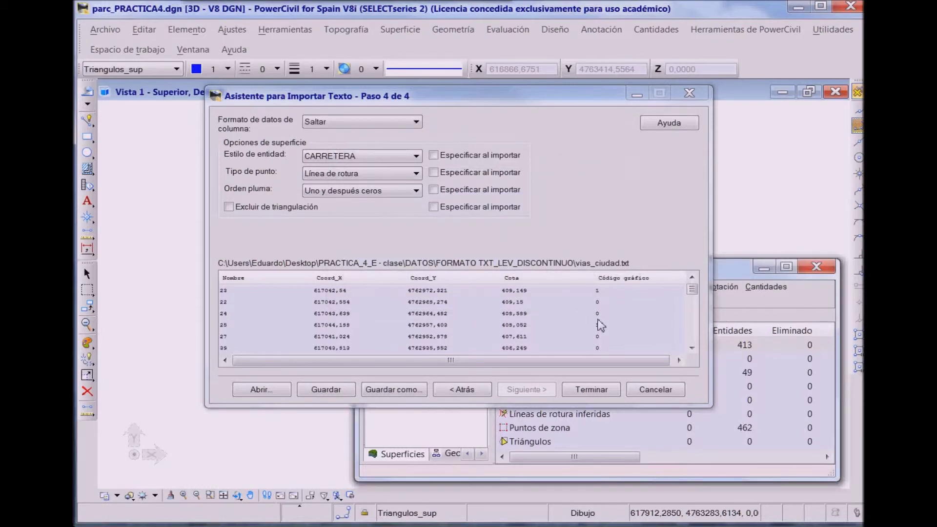
click(587, 389)
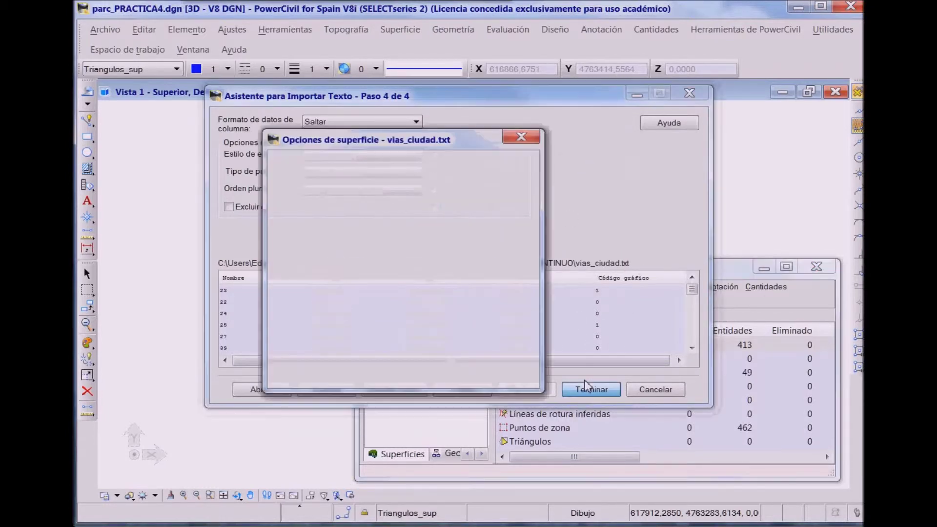
drag(372, 206, 360, 204)
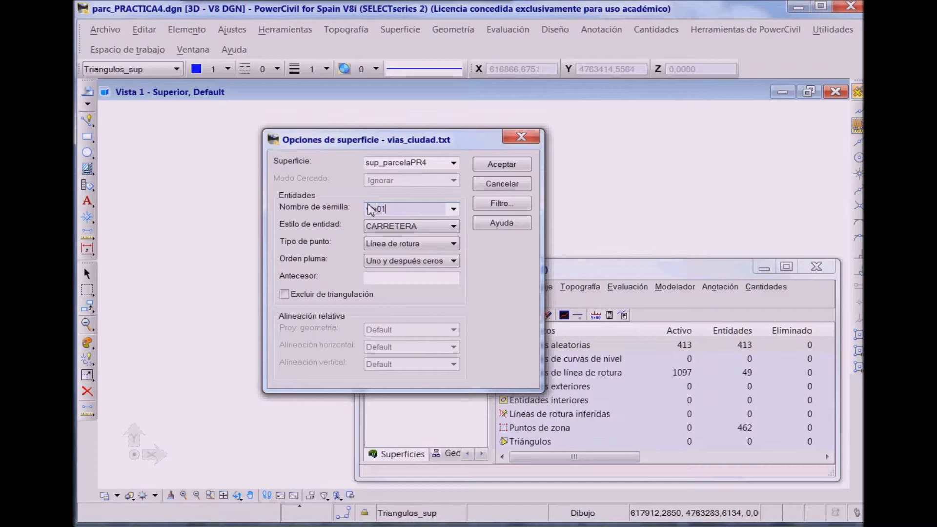
click(488, 162)
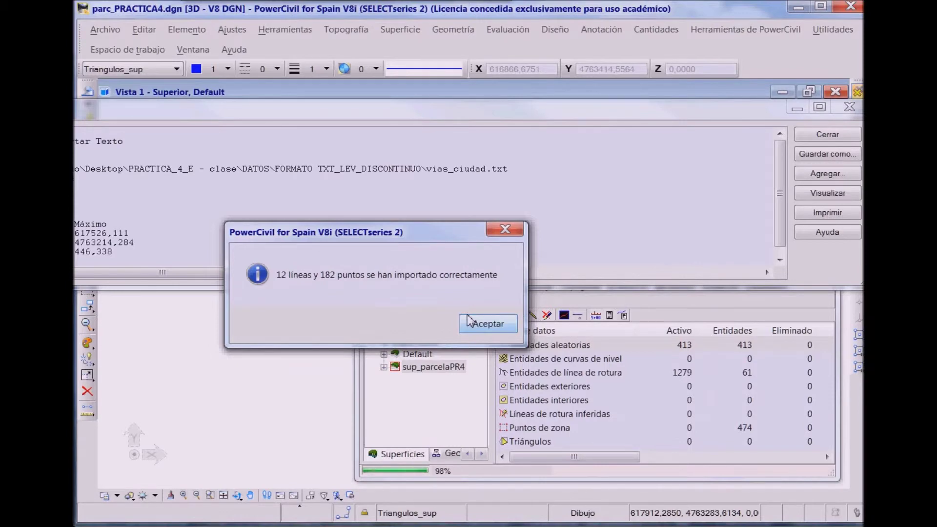
click(469, 322)
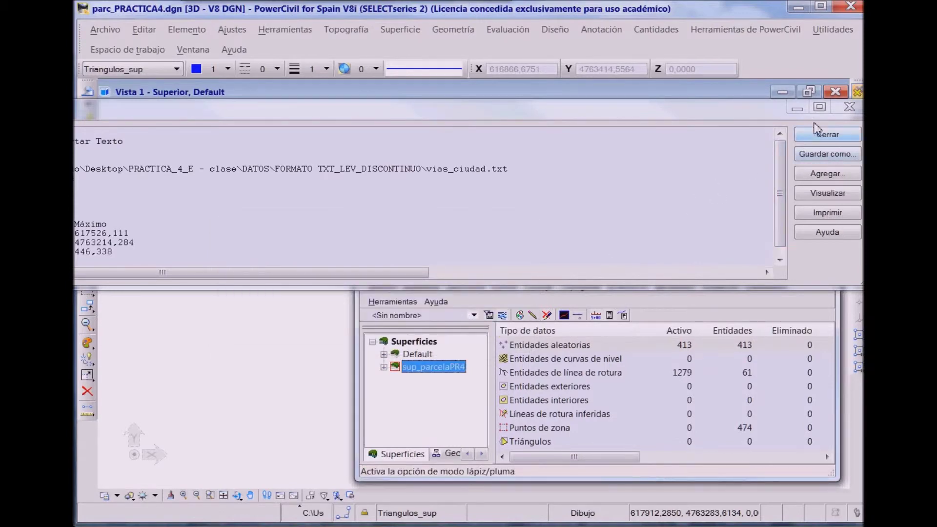
click(820, 133)
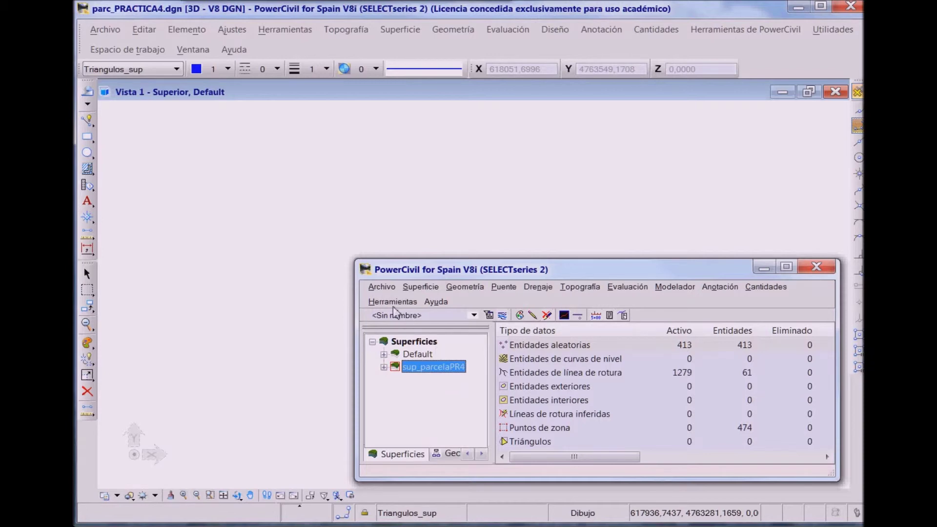
- Reopen the text import wizard with via_ciudad as the template and load perimetro.txt as its source file
click(380, 287)
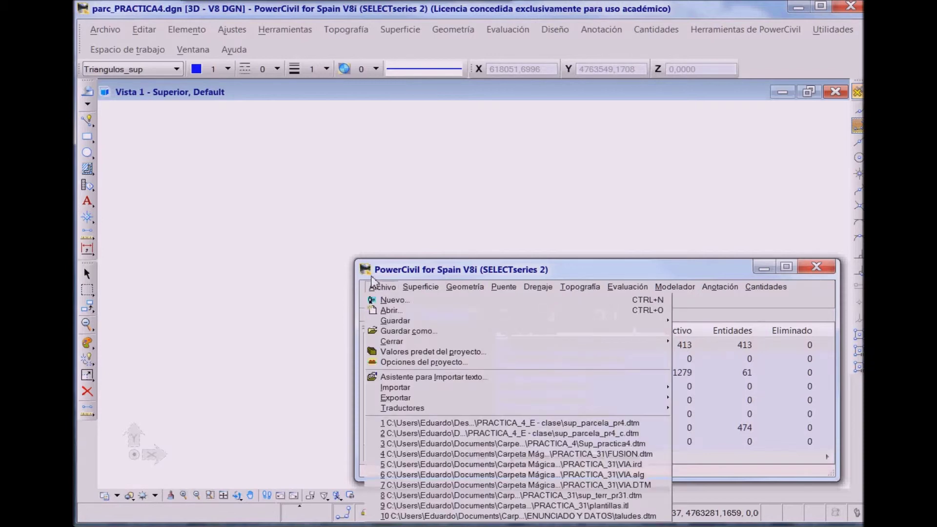
click(409, 376)
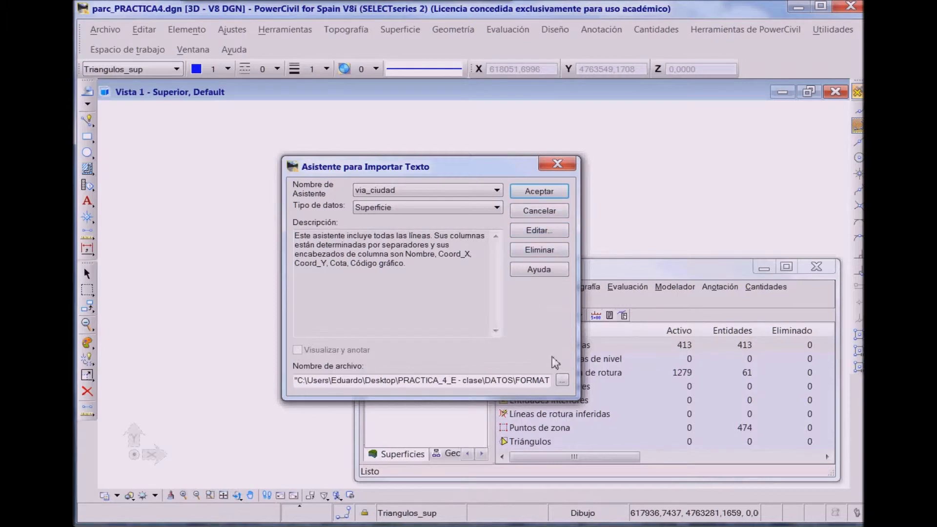
click(561, 379)
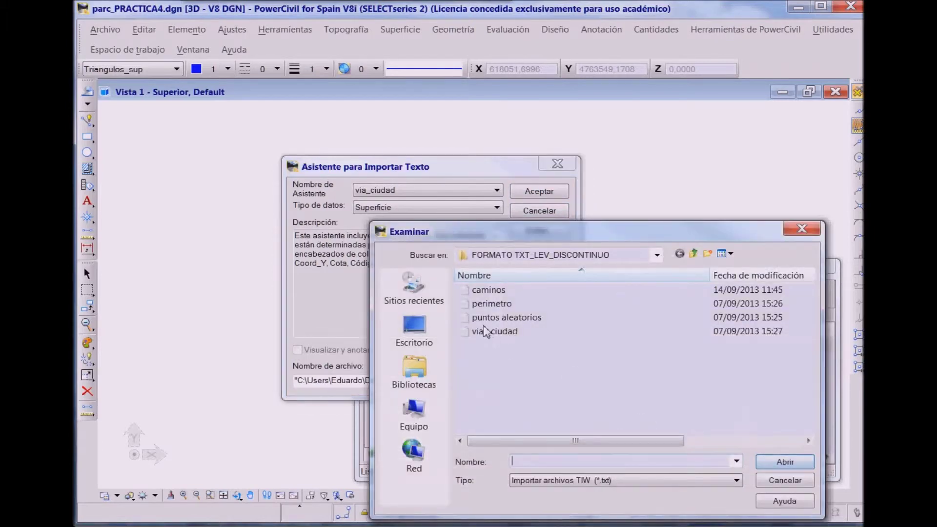
click(485, 304)
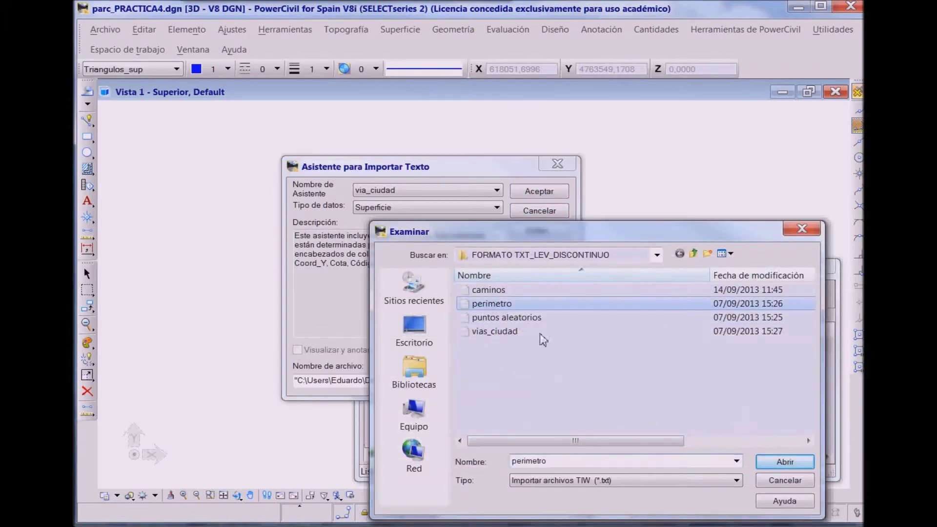
click(776, 461)
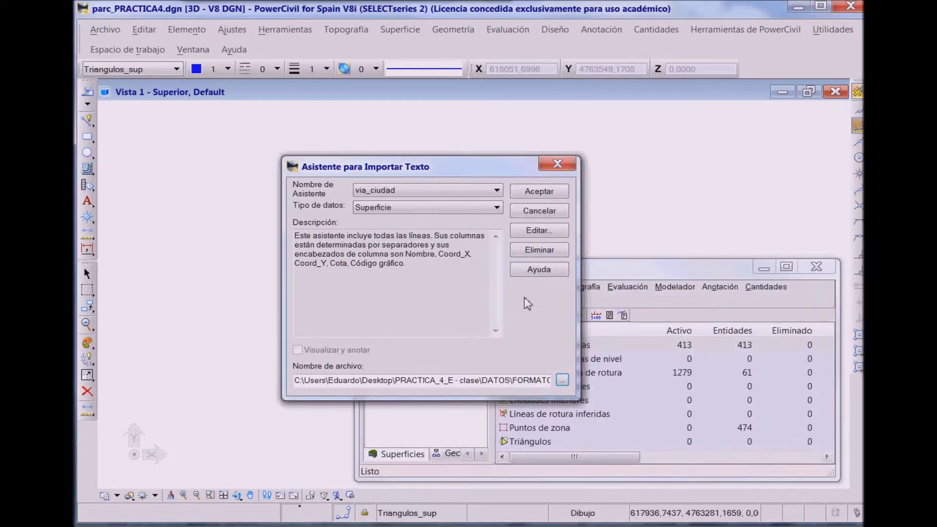
- Edit the import wizard so that perimetro.txt uses the entity style LIMITE PROPIEDAD and the point type Exterior
click(529, 227)
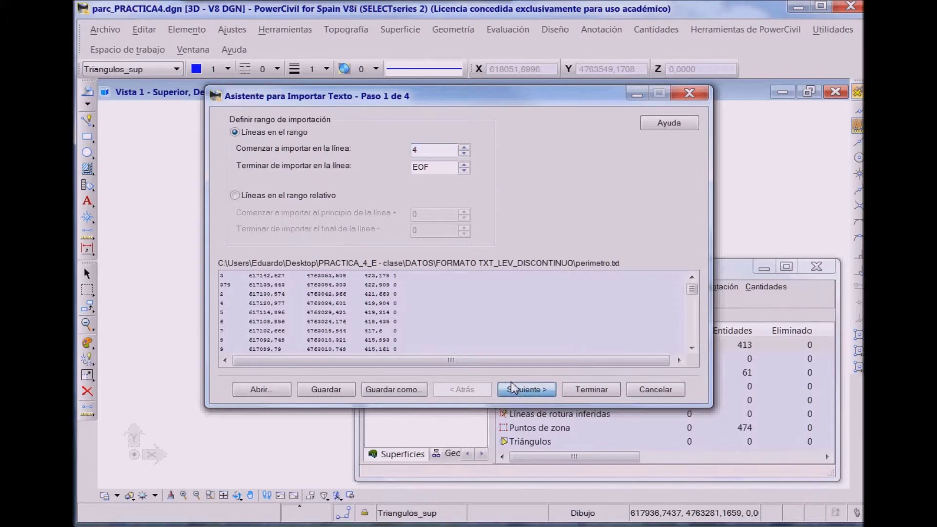
click(512, 388)
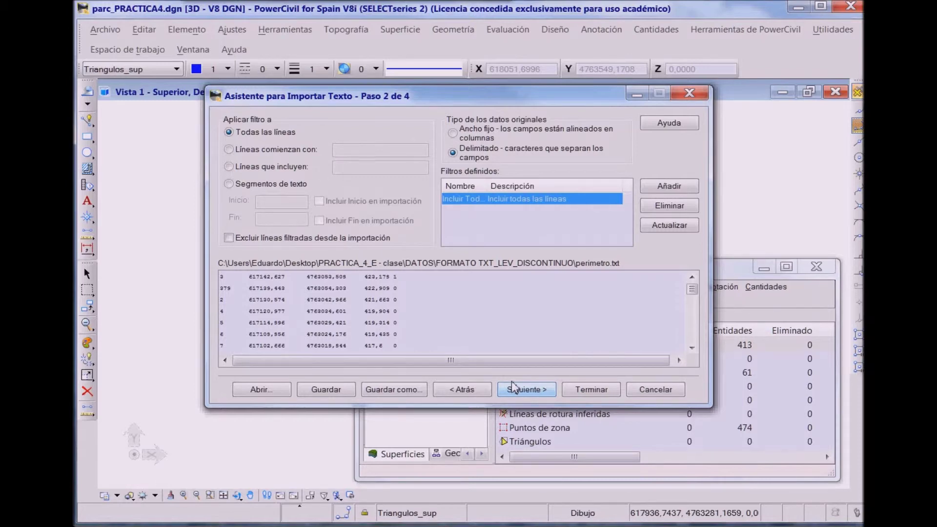
click(513, 389)
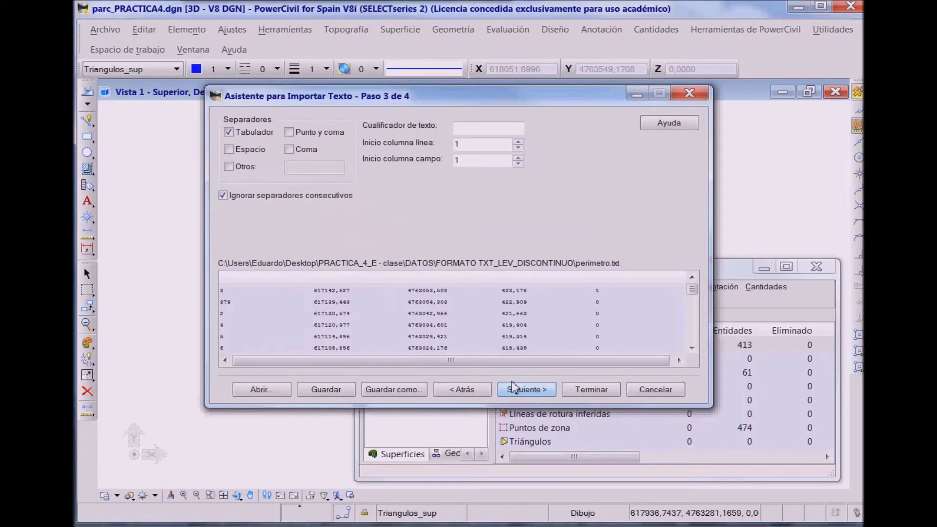
click(512, 388)
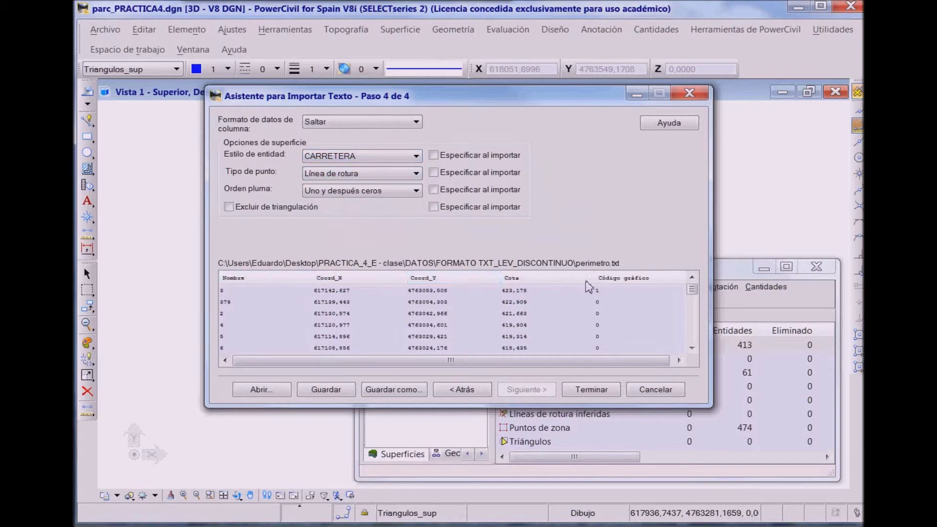
click(360, 154)
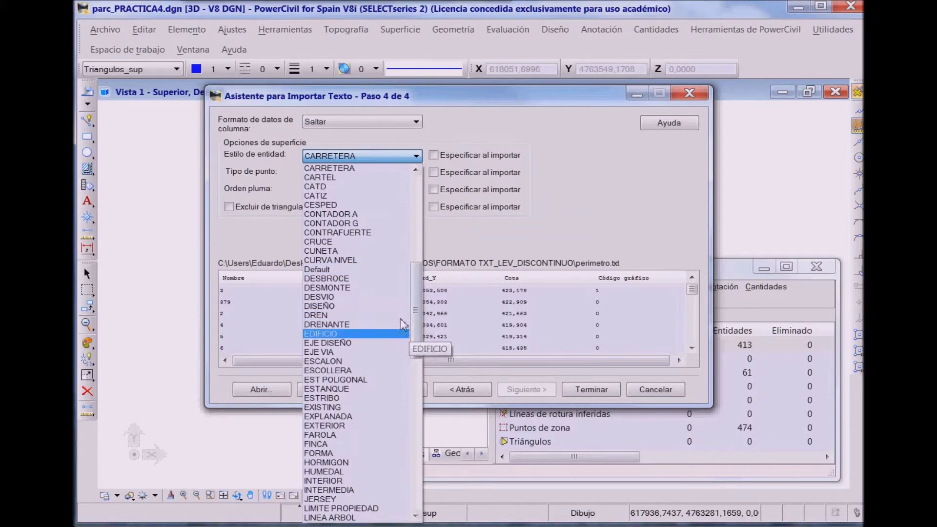
click(342, 508)
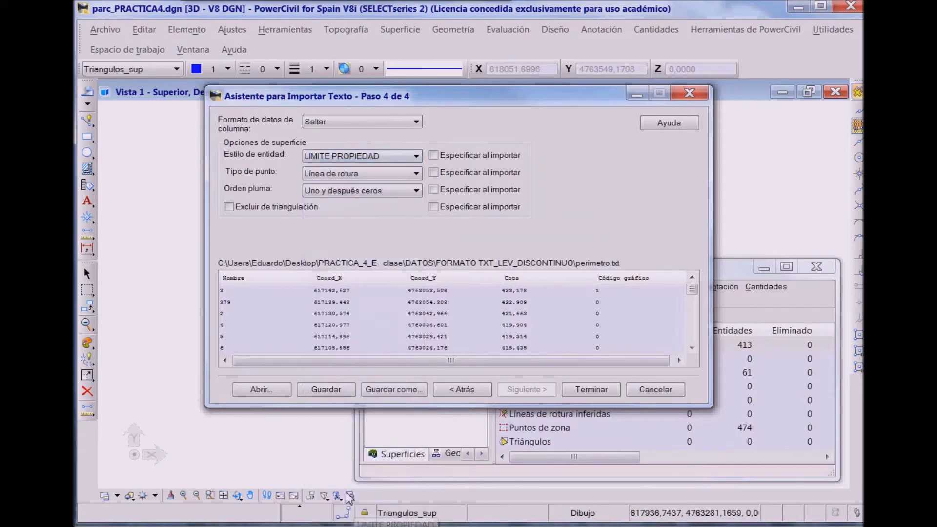
click(373, 168)
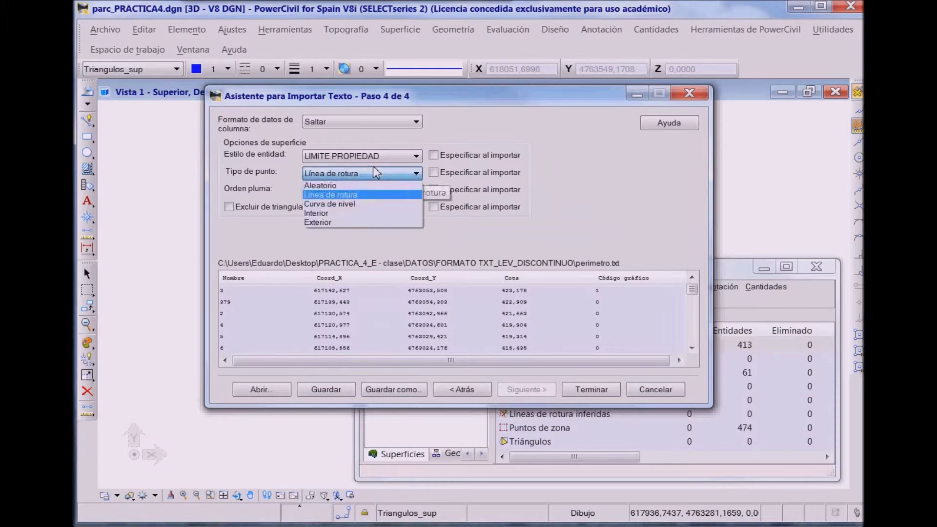
click(318, 222)
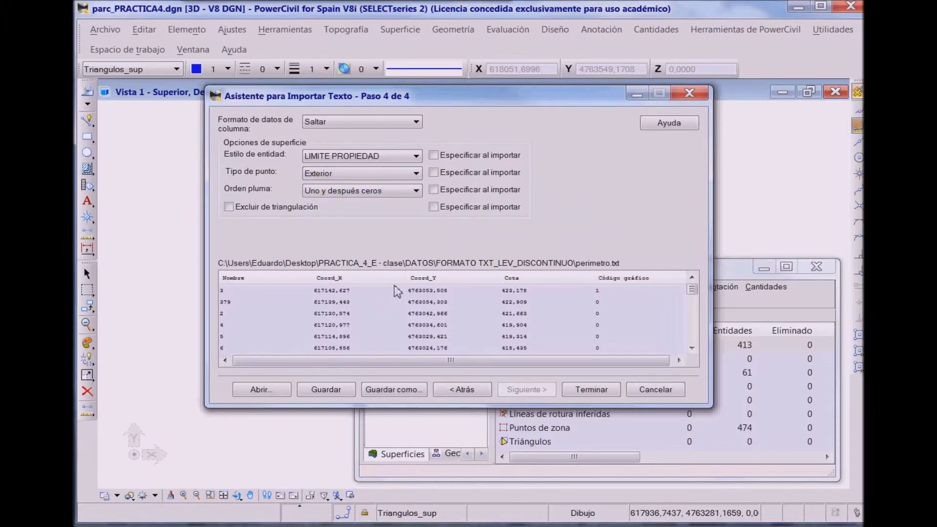
- Save the edited import wizard as a new one named limite_propiedad
click(379, 388)
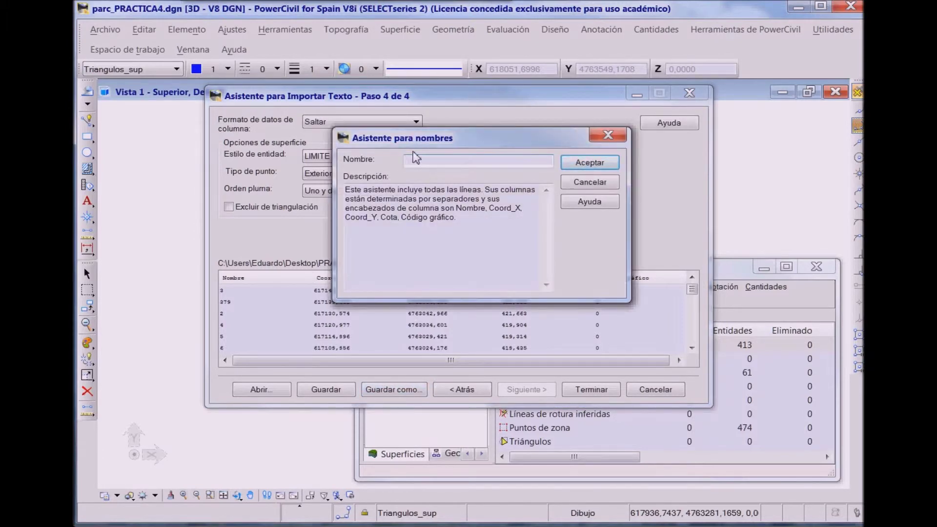
text(mite_propiedad)
click(572, 161)
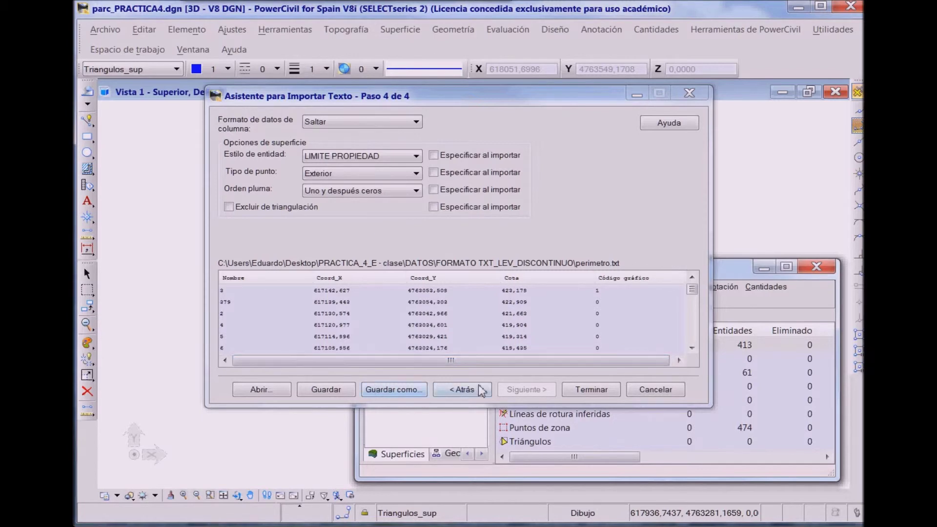
- Import perimetro.txt into surface sup_parcelaPR4 with the seed name limite01 and close the import report
click(583, 389)
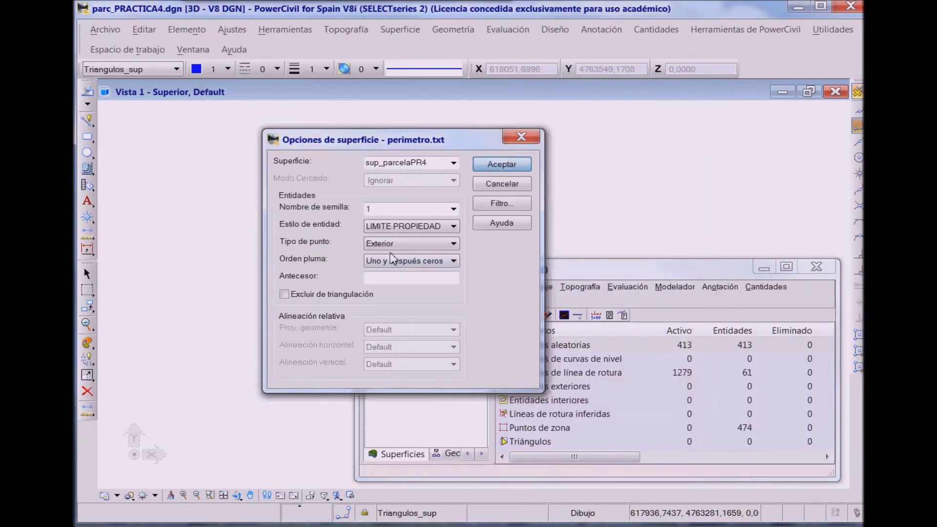
double_click(375, 210)
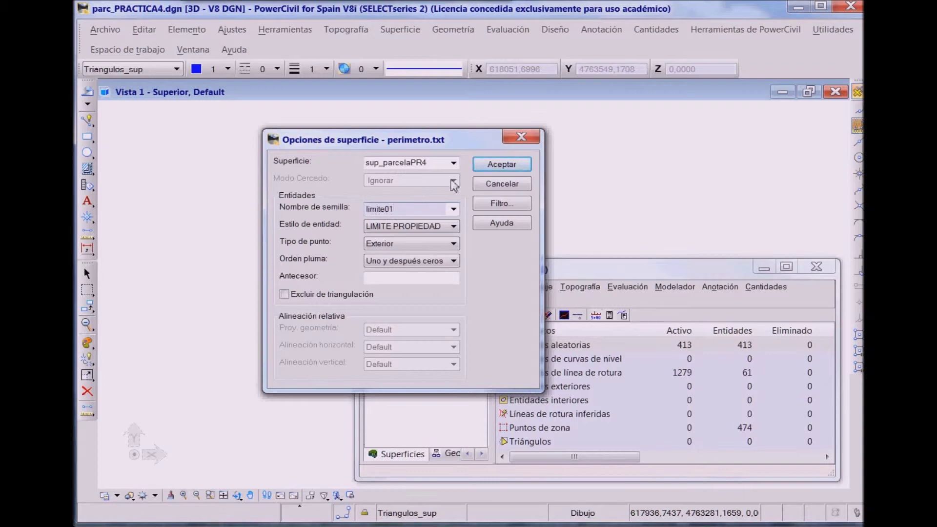
click(496, 164)
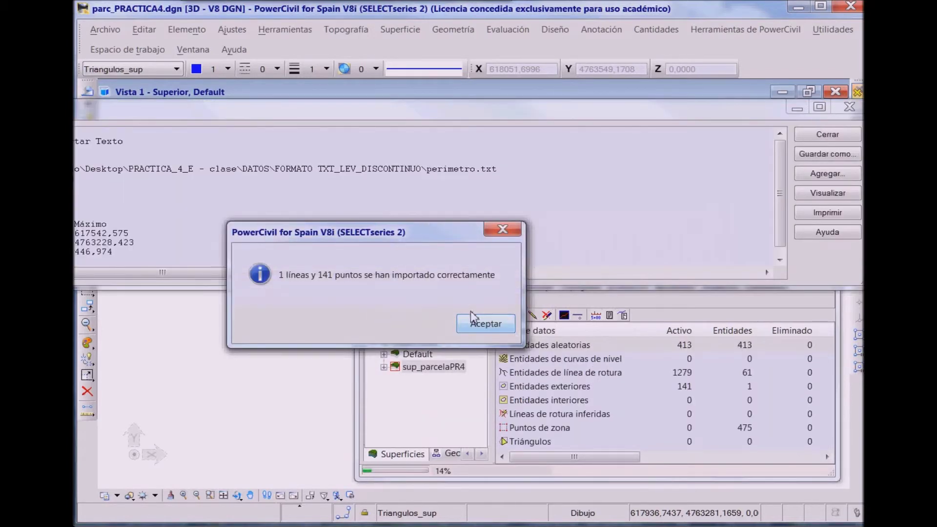
click(472, 317)
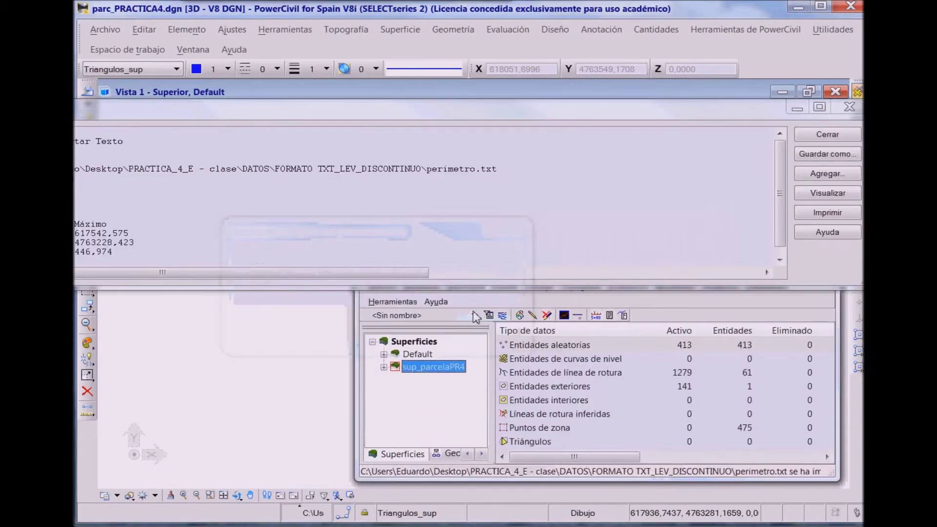
click(822, 132)
- Triangulate surface sup_parcelaPR4, accepting the attempt to uncross its exterior boundary, and close the report
drag(703, 272, 717, 207)
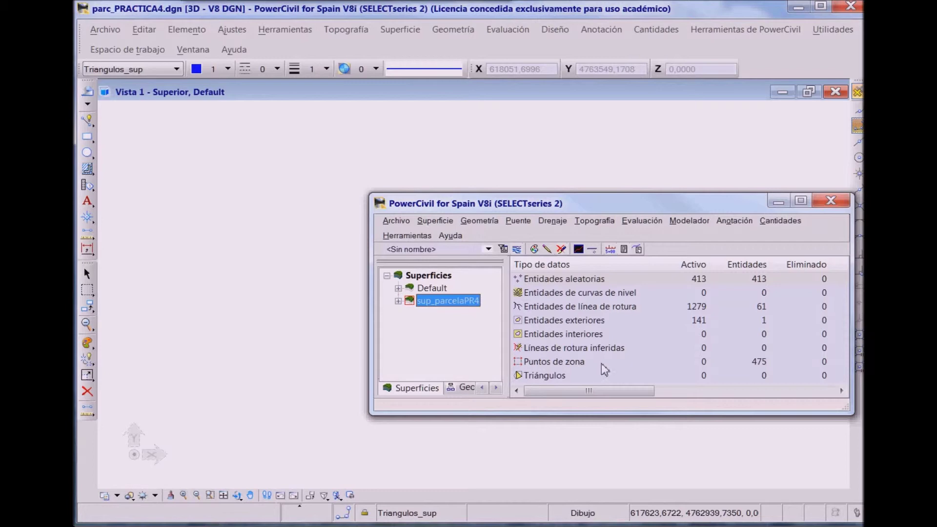
right_click(446, 299)
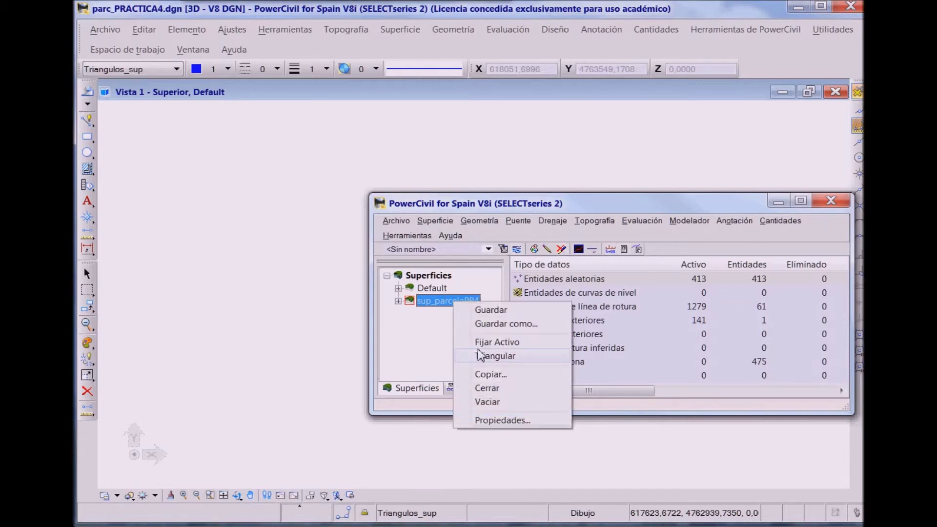
click(495, 356)
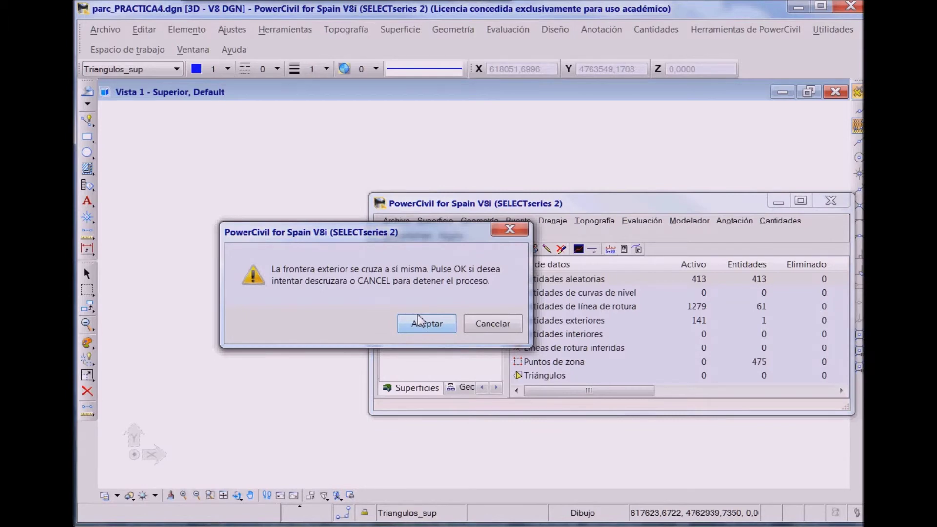
click(418, 315)
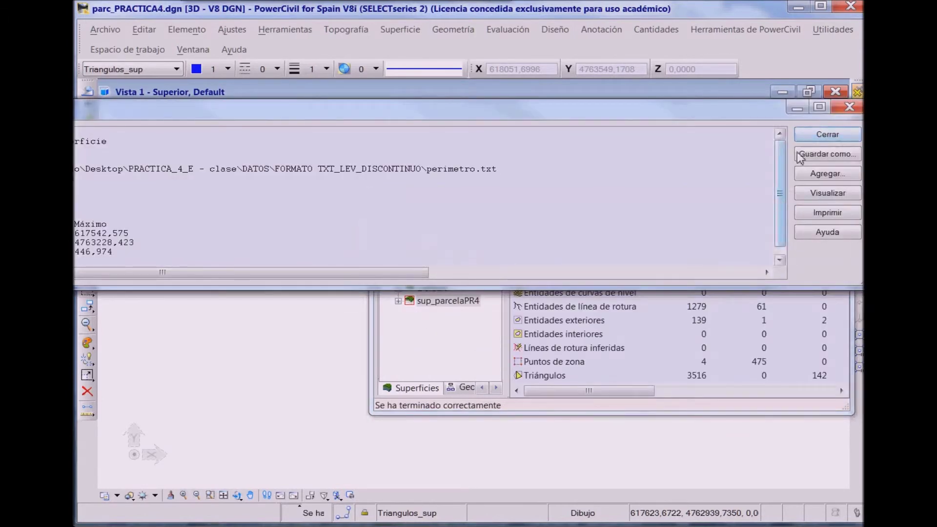
click(820, 137)
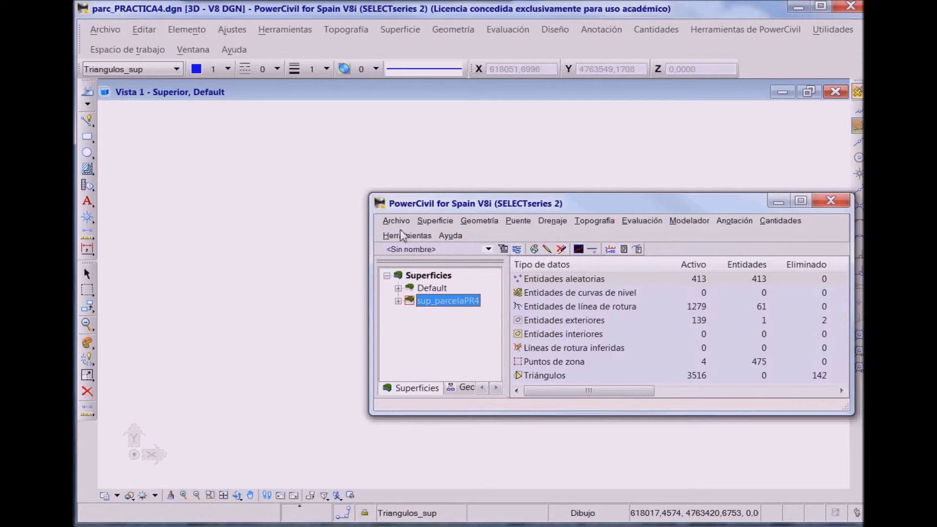
- Save surface sup_parcelaPR4 as sup_parcela_pr4.dtm in the PRACTICA_4_E - clase folder, replacing the existing file, and close the save dialog
click(397, 220)
click(425, 265)
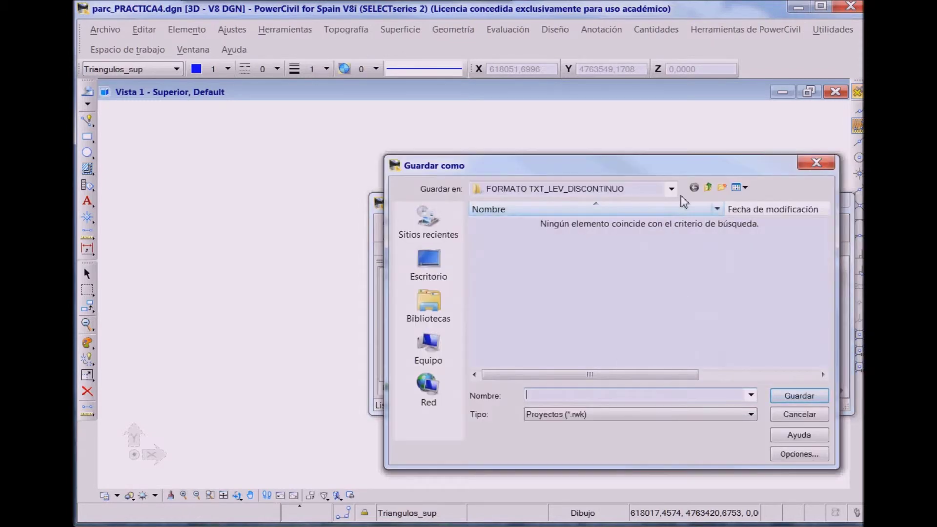
click(707, 185)
click(706, 185)
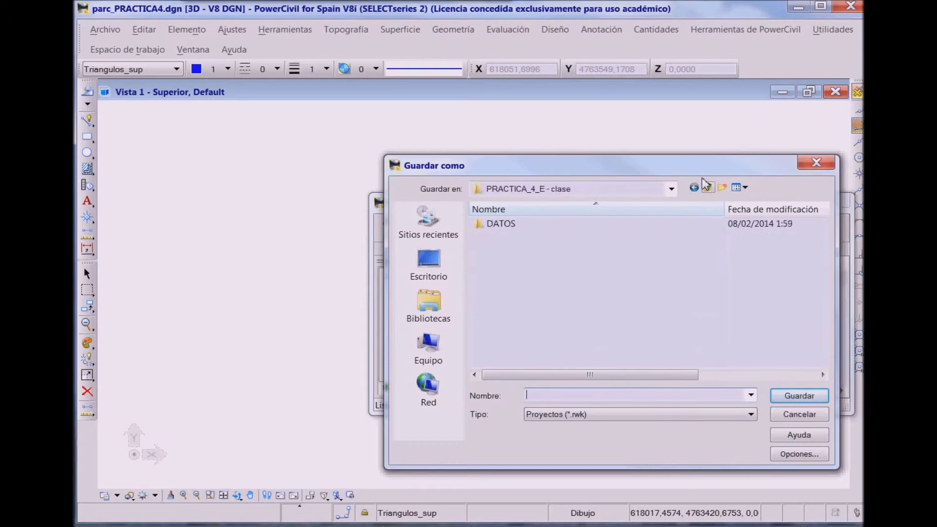
click(750, 414)
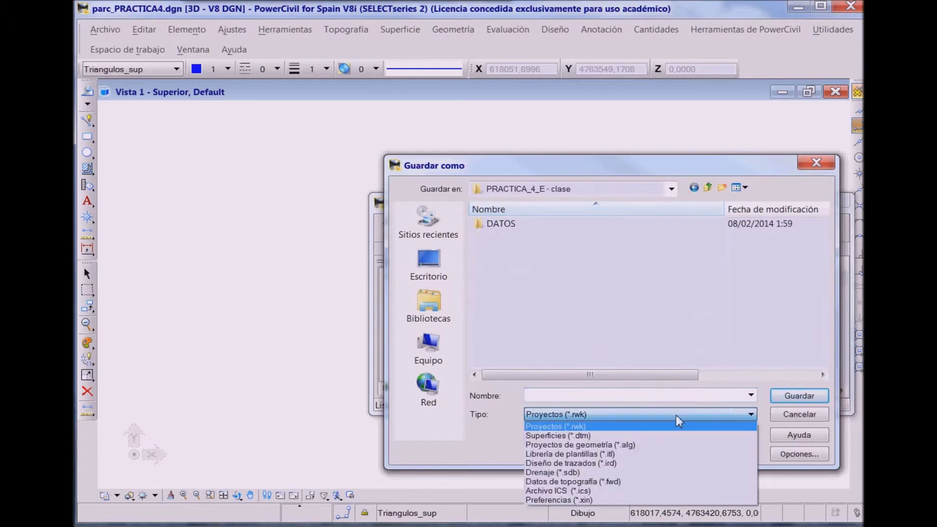
click(590, 435)
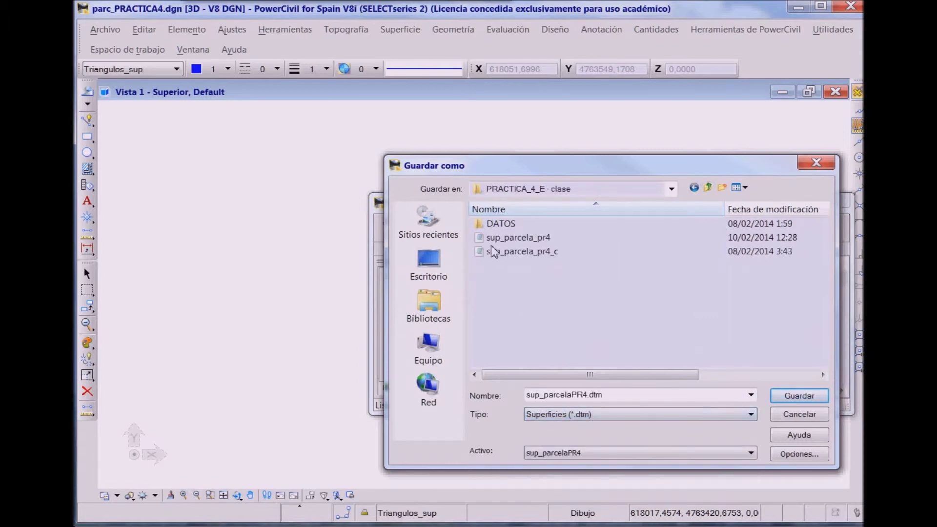
click(503, 238)
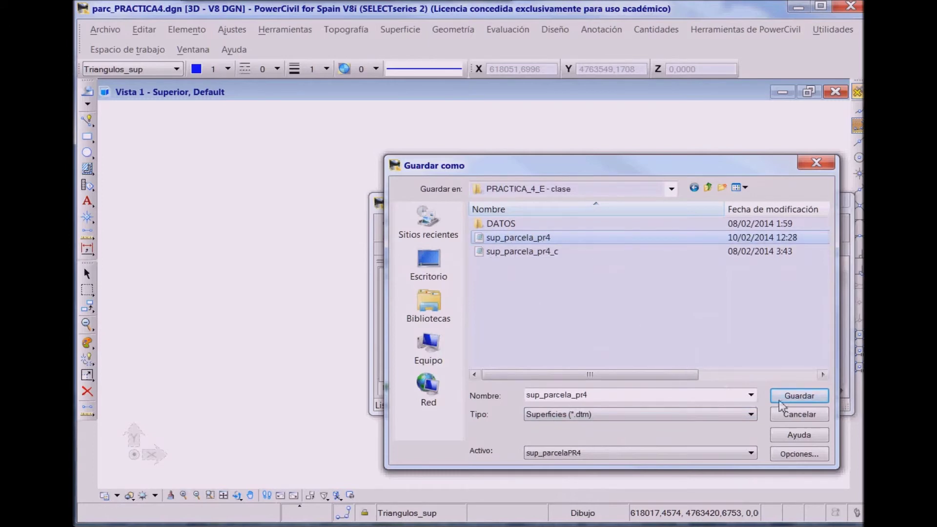
click(783, 395)
click(423, 277)
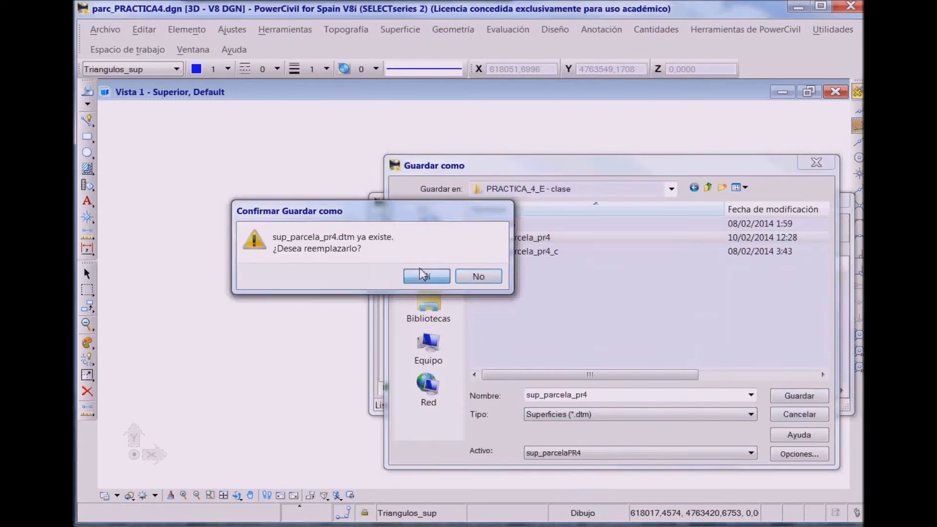
click(800, 412)
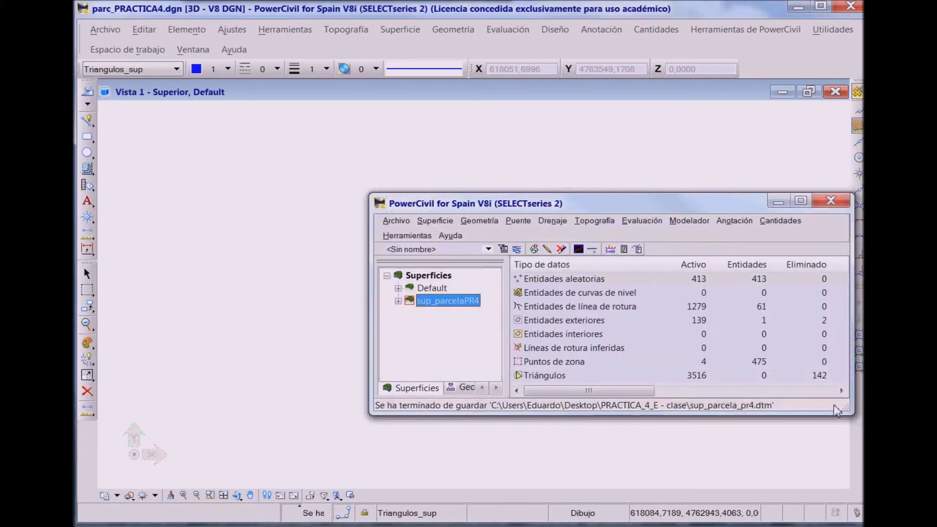
- Set the level of the triangle line symbology to Triangulos_superficie for displaying the triangles of surface sup_parcelaPR4
drag(836, 410, 733, 340)
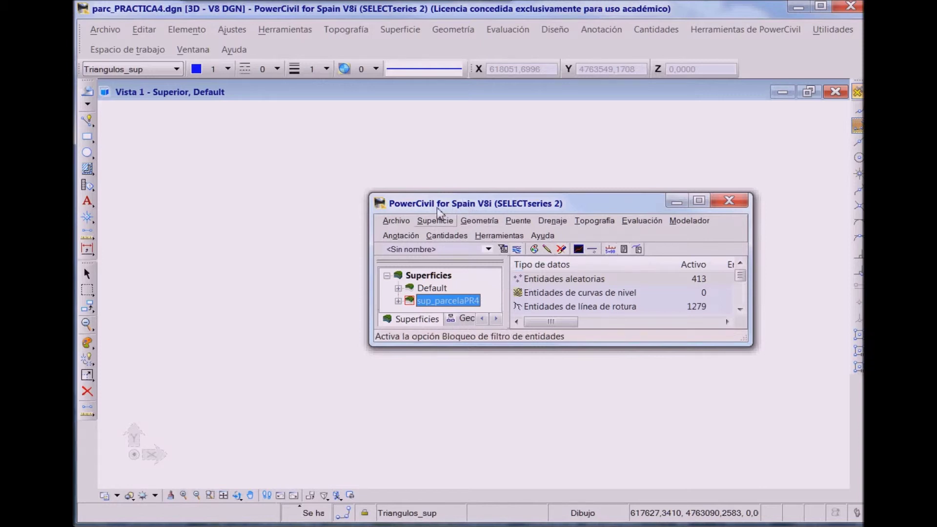
click(435, 221)
mouse_move(436, 228)
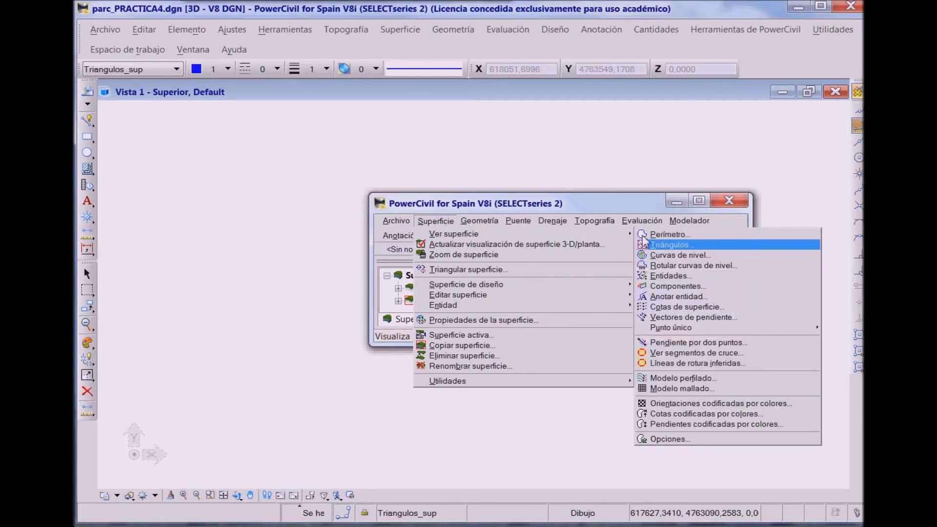
click(669, 234)
drag(97, 116, 561, 262)
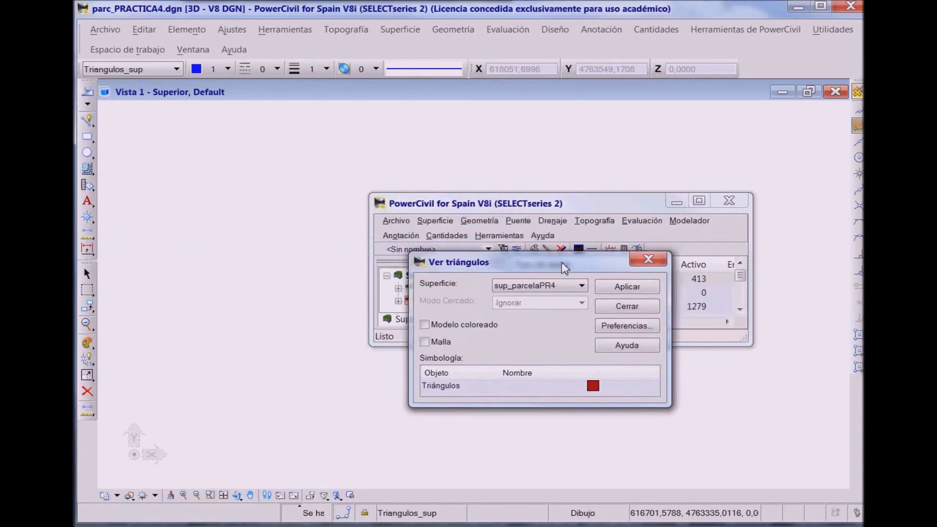
click(587, 381)
double_click(589, 382)
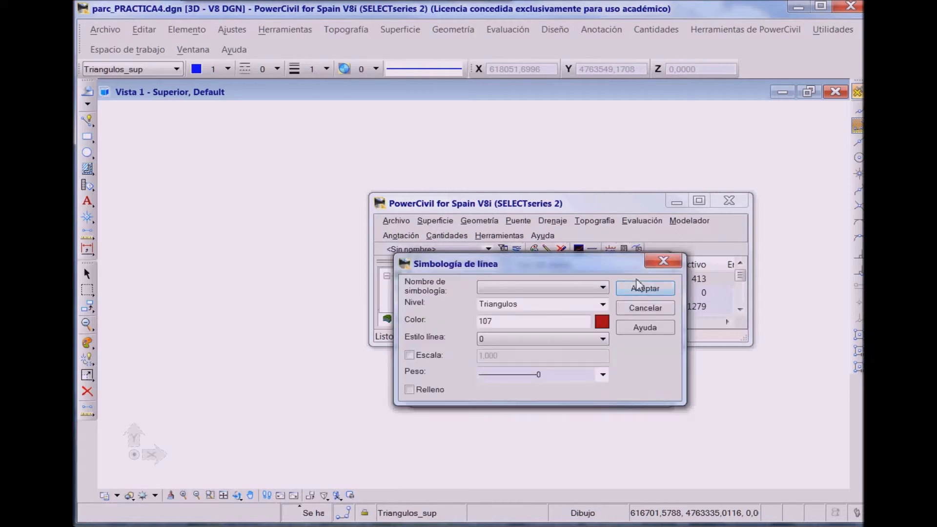
click(524, 300)
click(524, 299)
text(_)
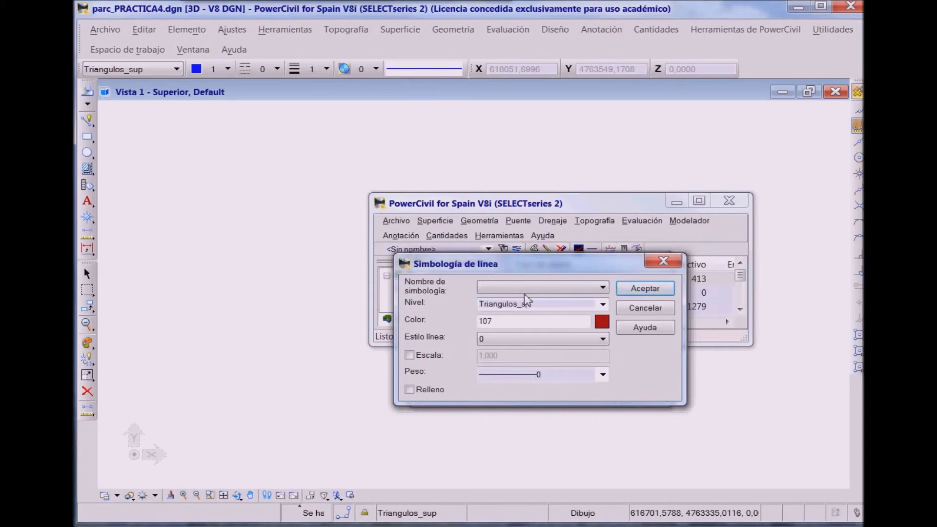
text(super)
text(f)
text(icvi)
key(BackSpace)
key(BackSpace)
text(ie)
- Set the triangle symbology color to orange 6 and draw the triangles of surface sup_parcelaPR4
click(596, 318)
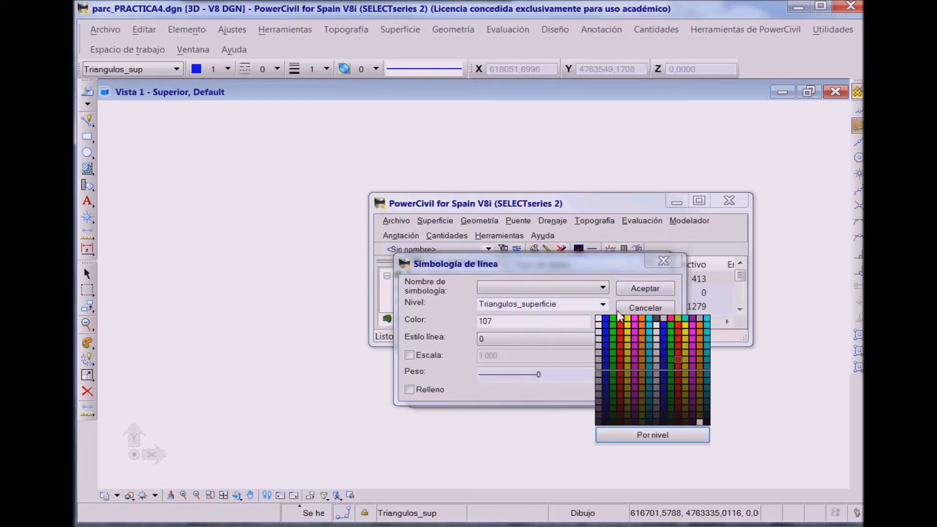
click(643, 318)
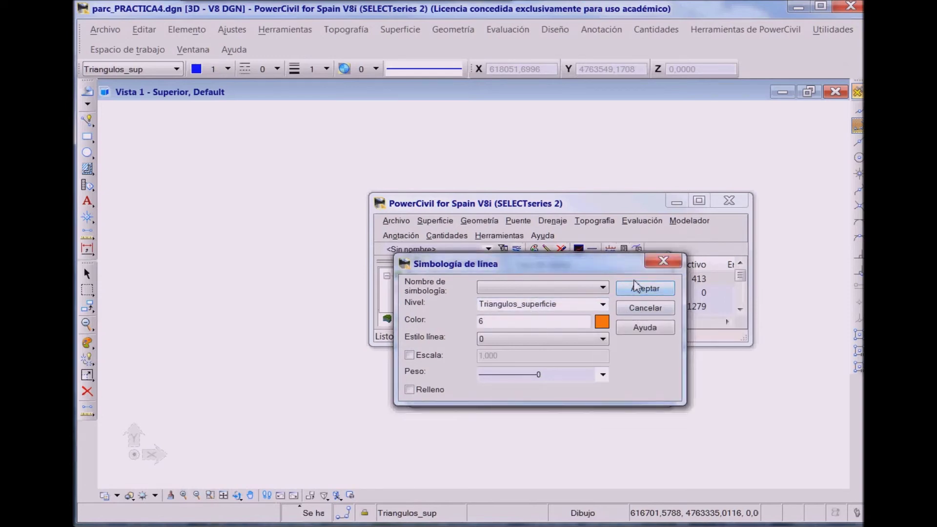
click(636, 287)
click(624, 283)
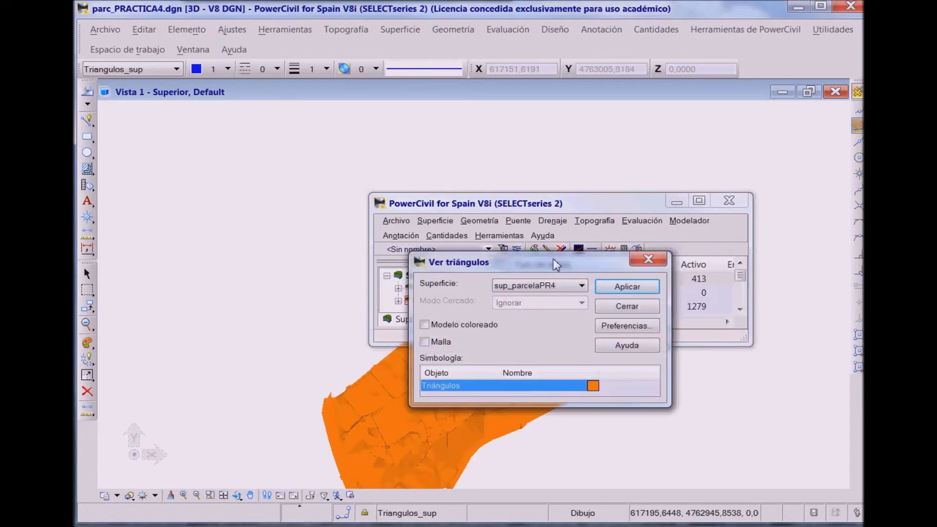
click(646, 259)
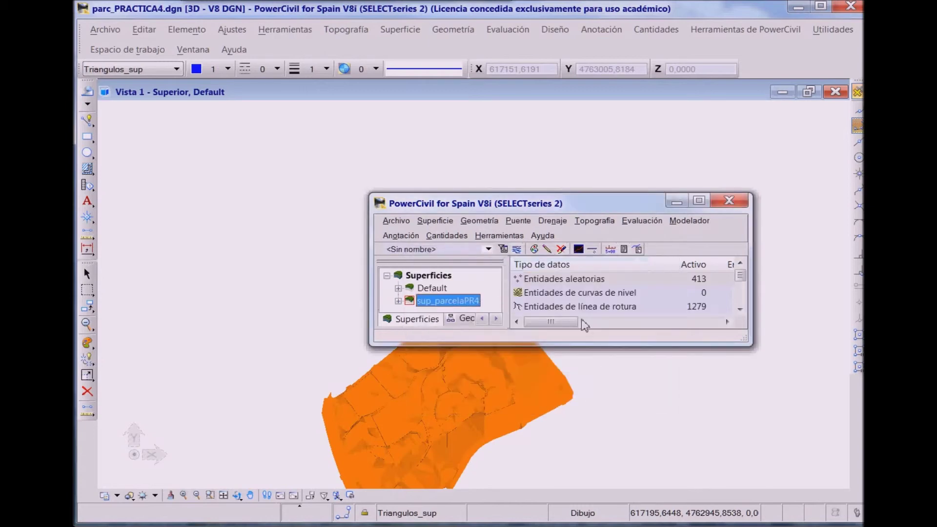
- Fit the whole triangulated surface in Vista 1, uncovered by the project window, and display it in the Jaula de alambres style
click(223, 495)
click(261, 454)
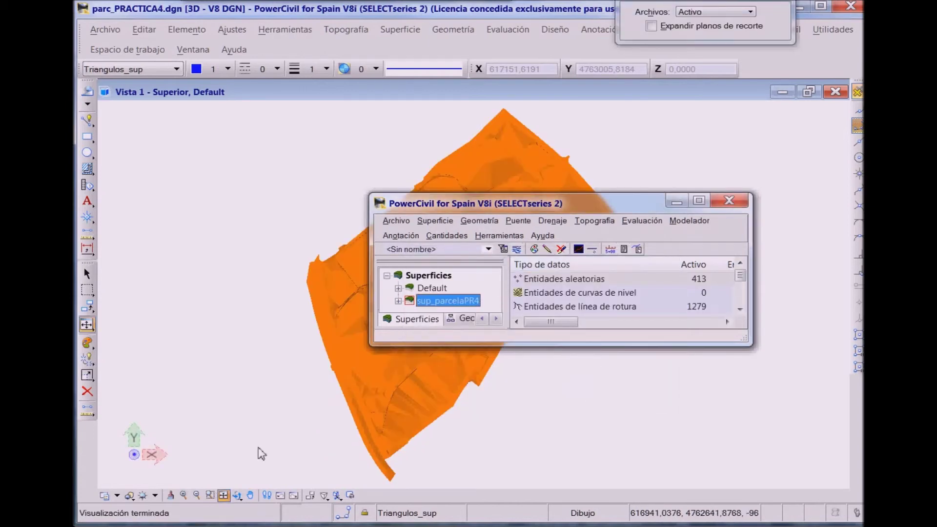
drag(490, 193, 698, 407)
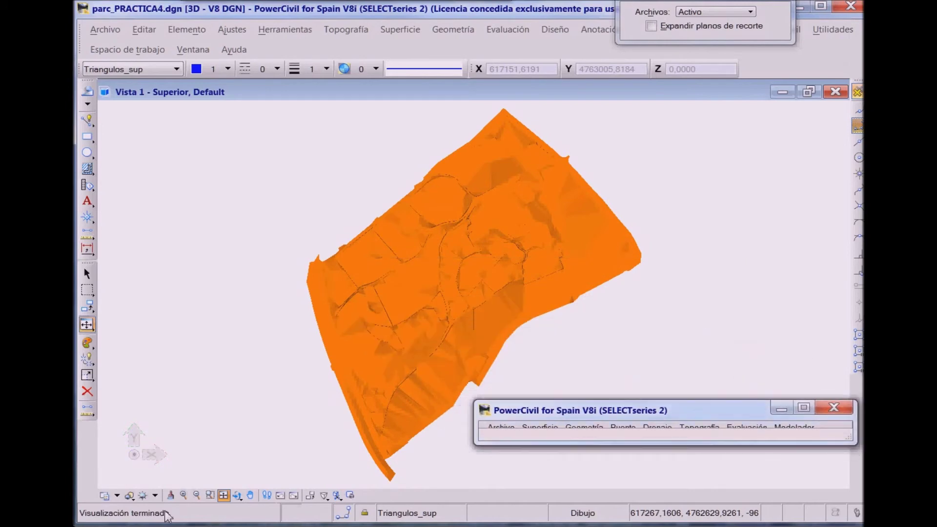
click(116, 494)
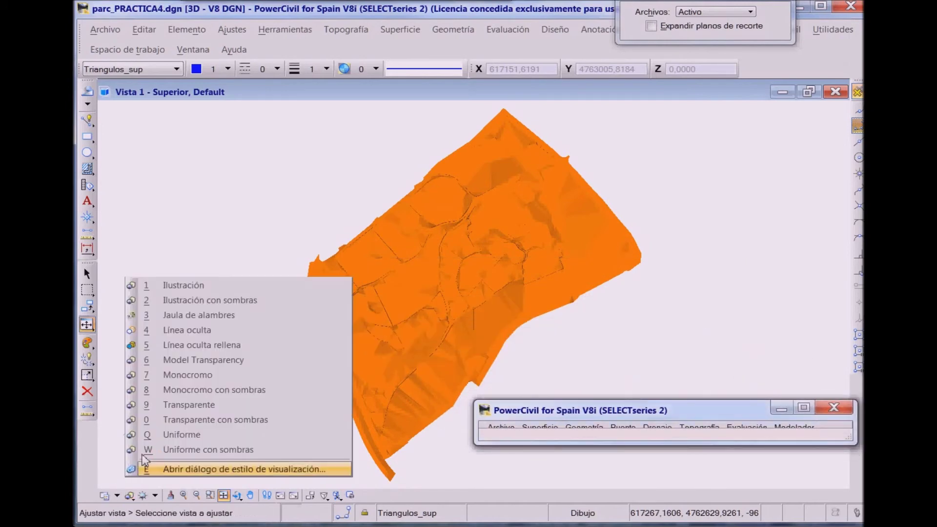
click(186, 314)
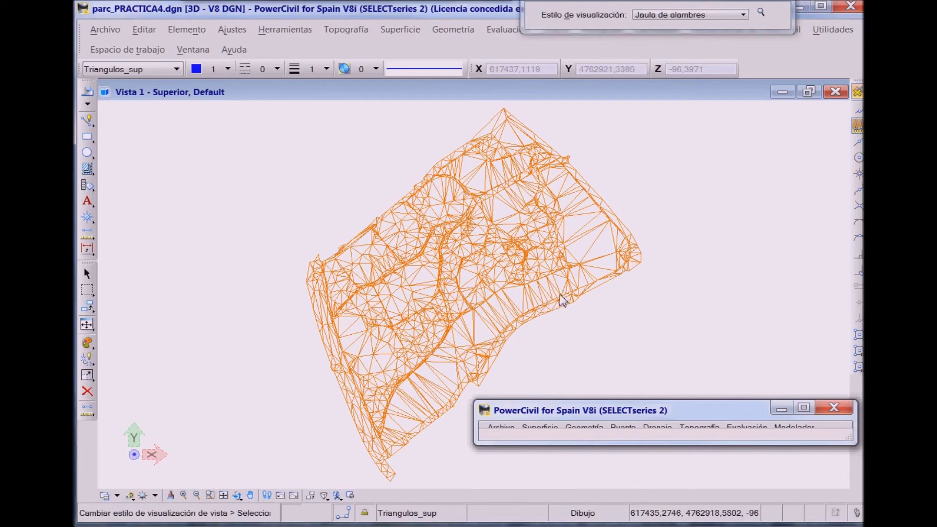
- Display the surface in the Uniforme con sombras style and rotate Vista 1 dynamically to inspect the terrain relief in 3D
click(121, 493)
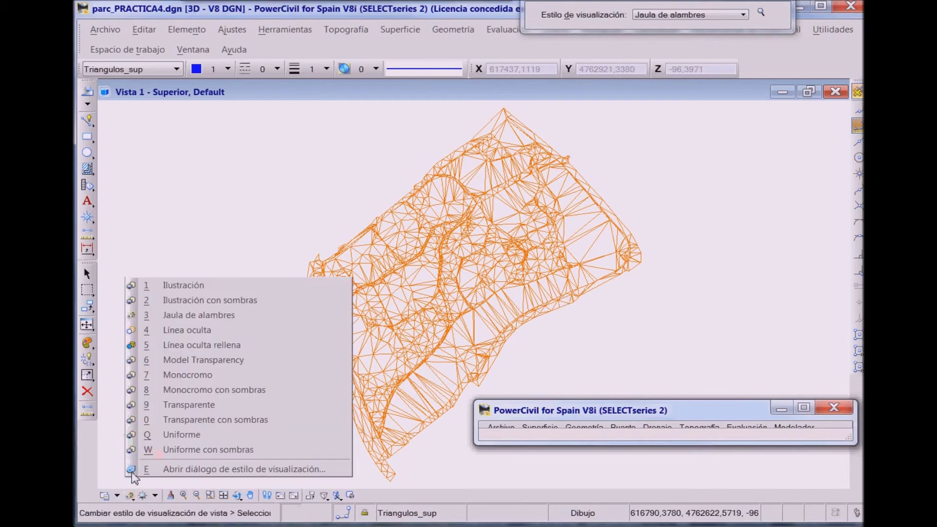
click(156, 450)
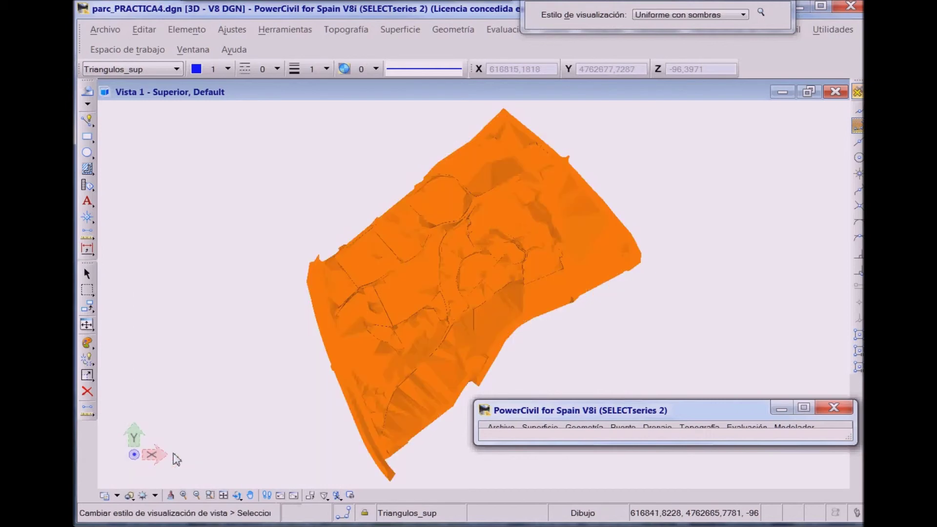
click(236, 494)
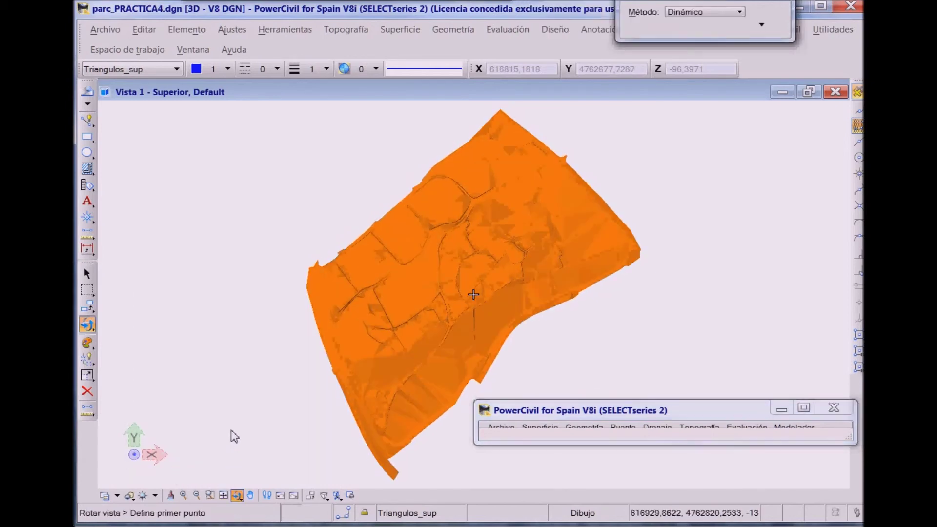
drag(306, 379, 284, 371)
click(286, 375)
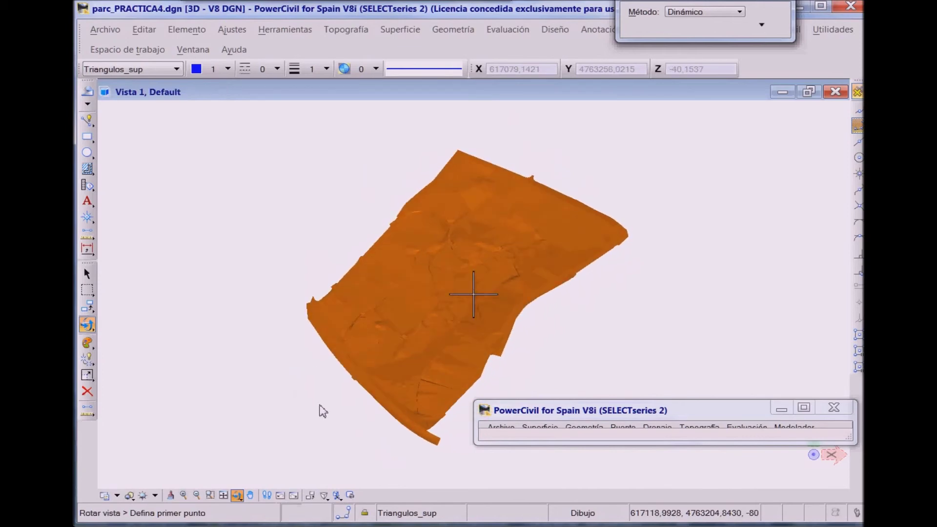